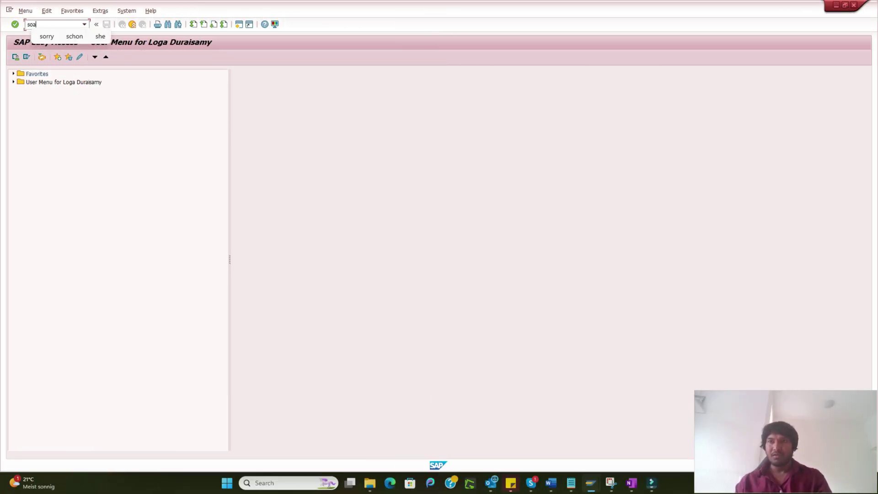
pyautogui.write('oamana')
# Launch SOAMANAGER and open the User-Defined Search configuration under Monitoring.
pyautogui.press('Return')
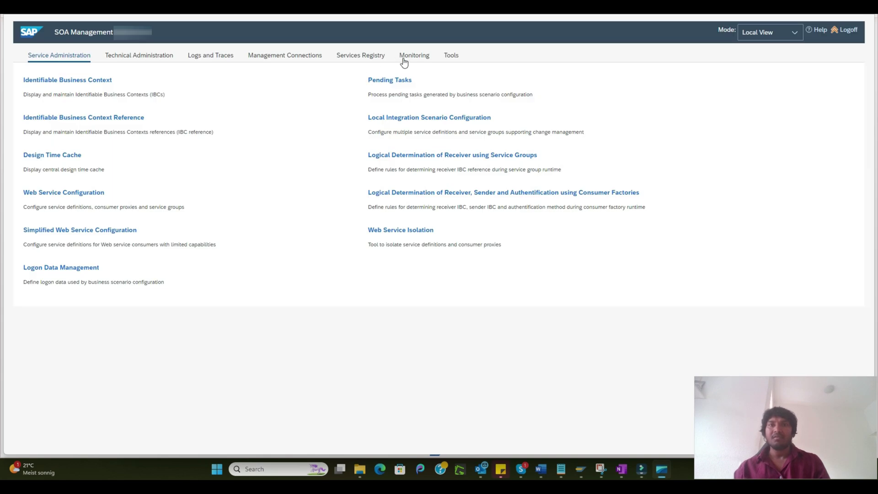
pyautogui.click(414, 55)
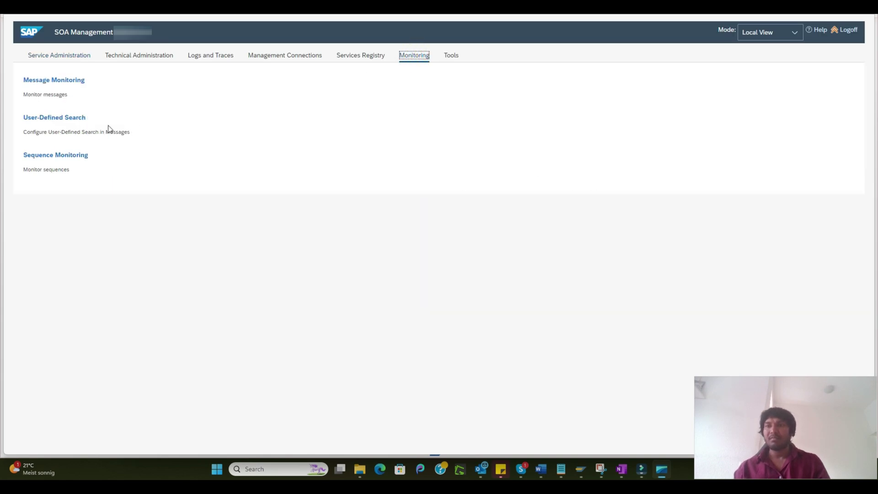
pyautogui.click(55, 117)
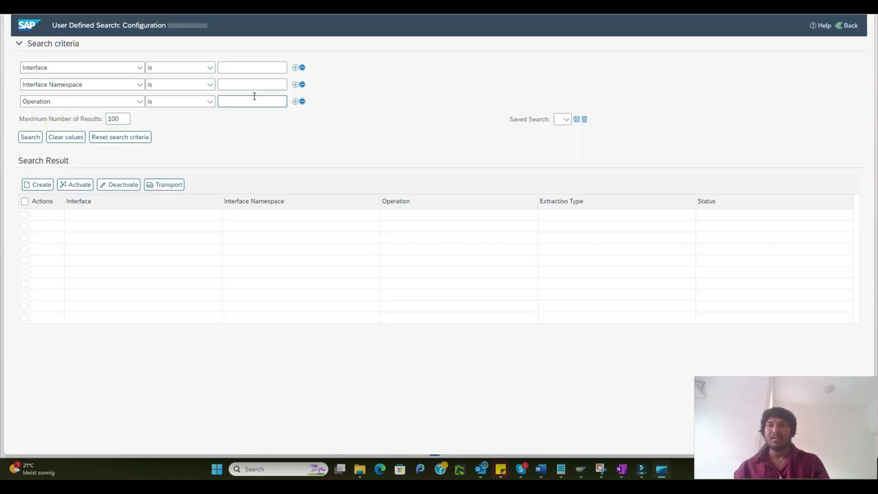
# Search configurations for namespace *mdm*, find none, and begin a new configuration.
pyautogui.click(244, 84)
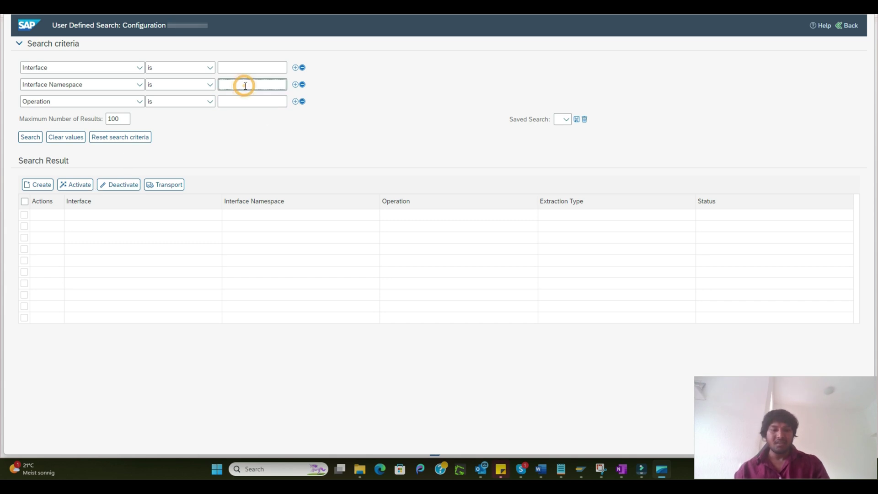
pyautogui.write('*mdm*')
pyautogui.press('Return')
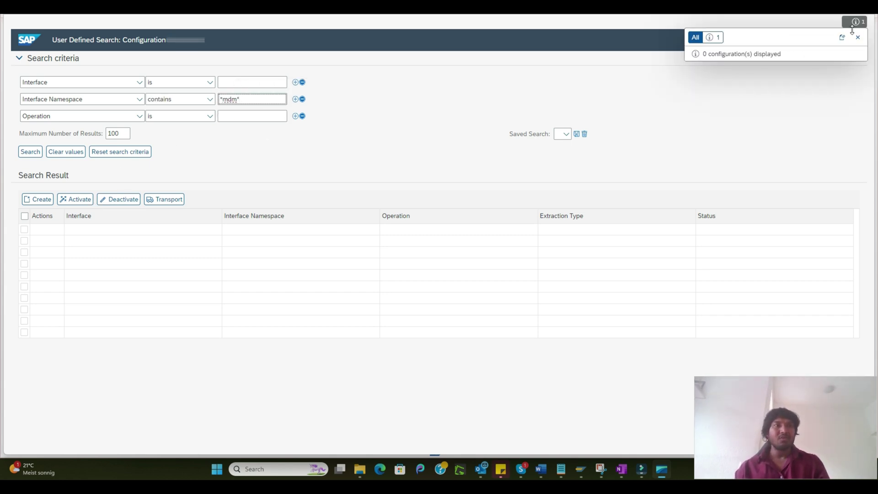
pyautogui.click(857, 37)
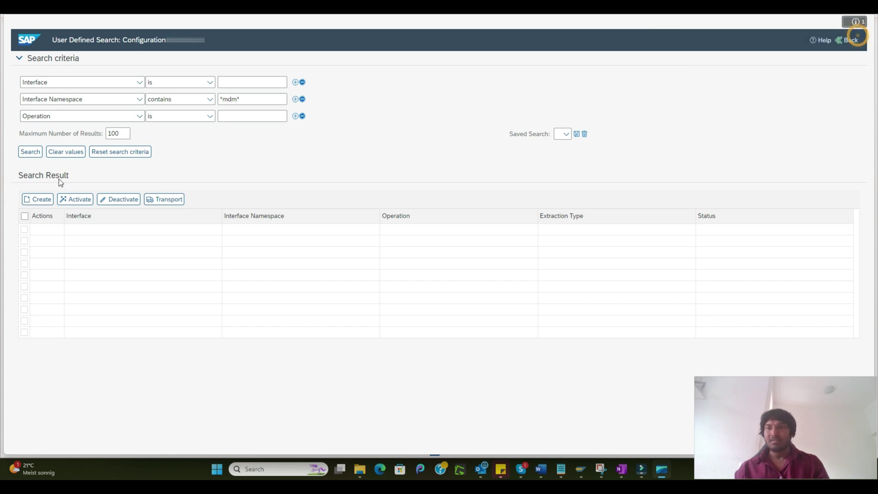
pyautogui.click(40, 199)
# Filter interfaces by *mdm* and choose ProductMDMBulkReplicateRequest_Out to configure.
pyautogui.click(452, 153)
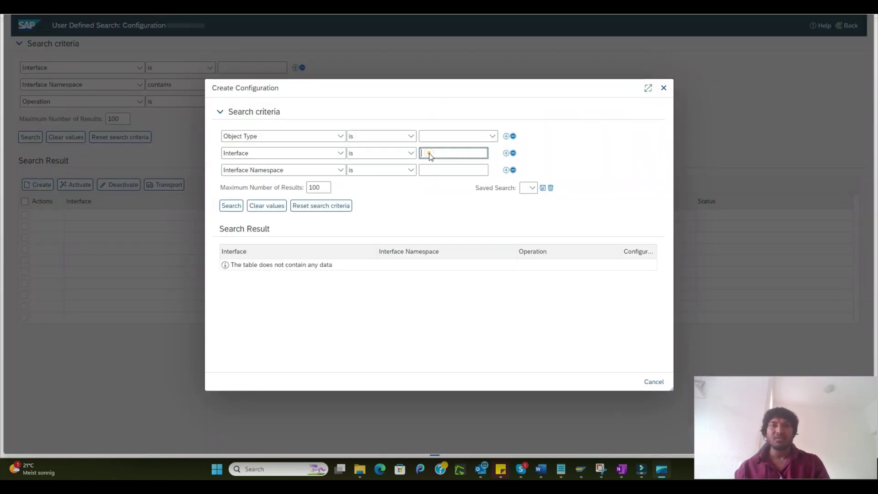
pyautogui.write('*mdm*')
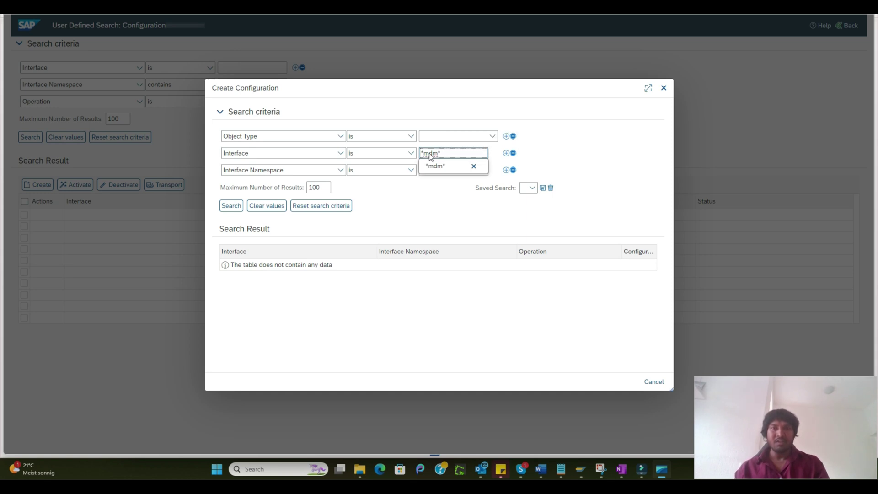
pyautogui.doubleClick(431, 157)
pyautogui.press('Return')
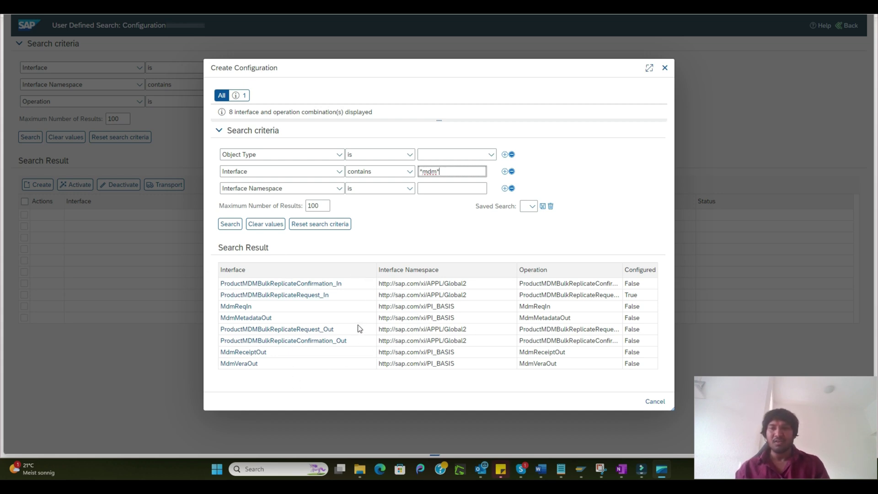
pyautogui.click(307, 332)
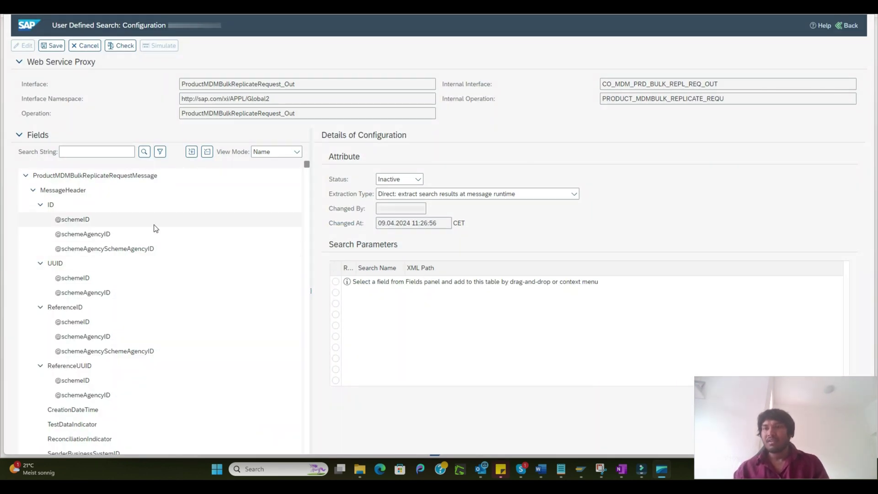
# Find ProductInternalID in the Fields tree and add it as a search parameter.
pyautogui.click(79, 152)
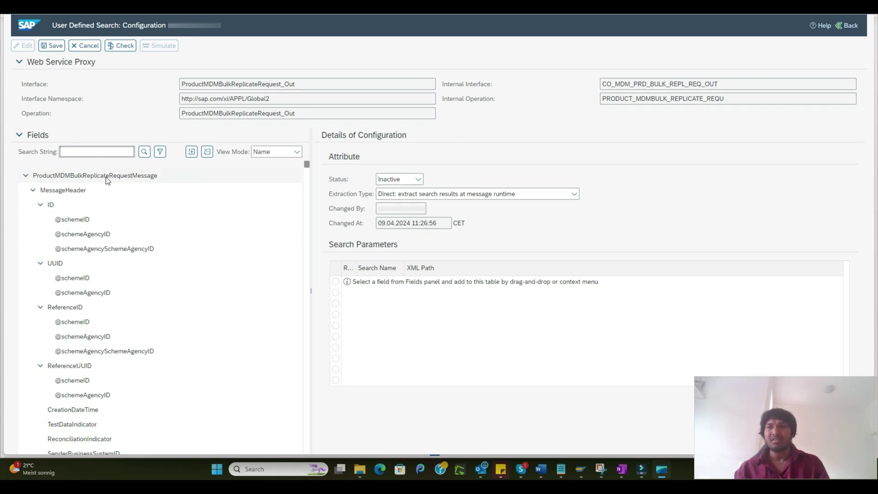
pyautogui.click(81, 152)
pyautogui.write('*product')
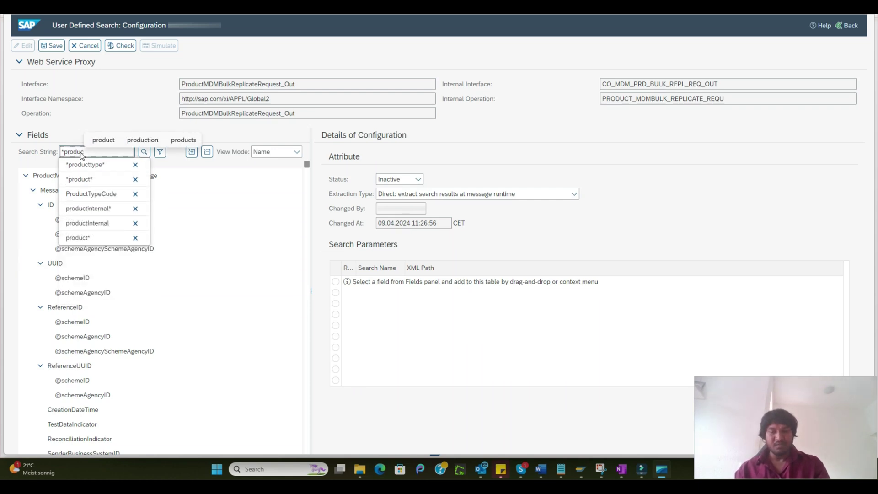
pyautogui.write('*')
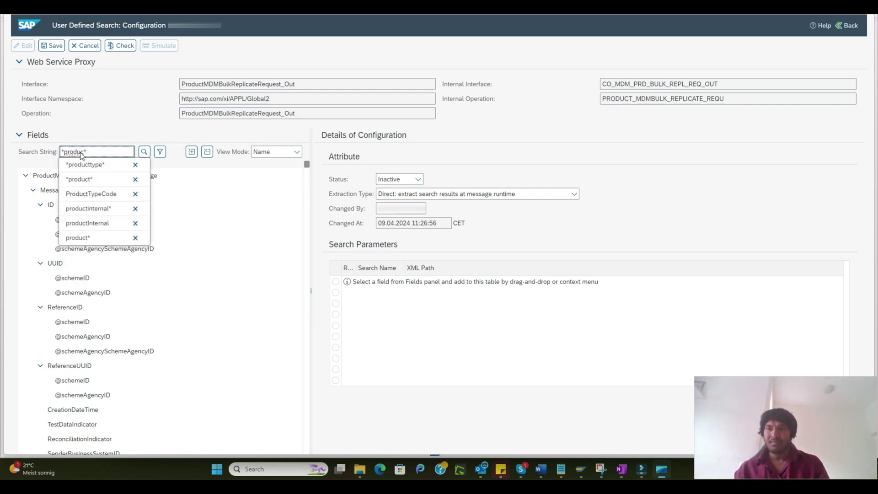
pyautogui.press('BackSpace')
pyautogui.write('inter*')
pyautogui.click(144, 152)
pyautogui.click(93, 219)
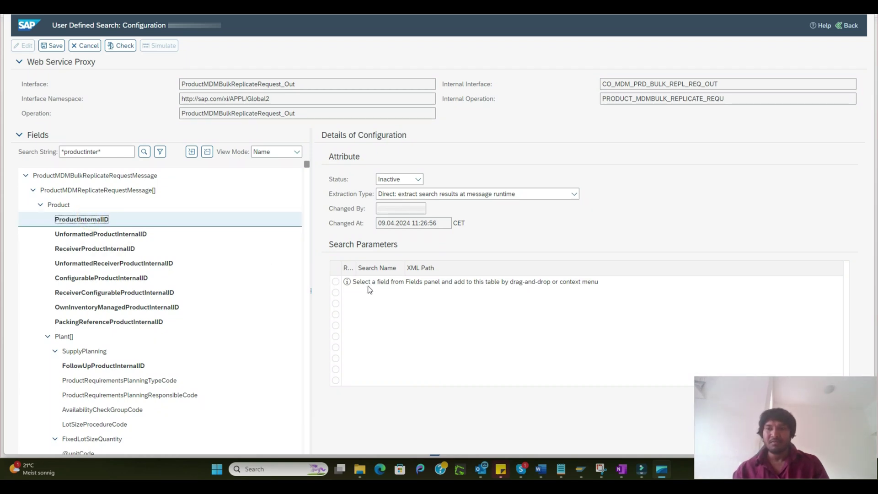
pyautogui.moveTo(81, 219); pyautogui.dragTo(345, 286)
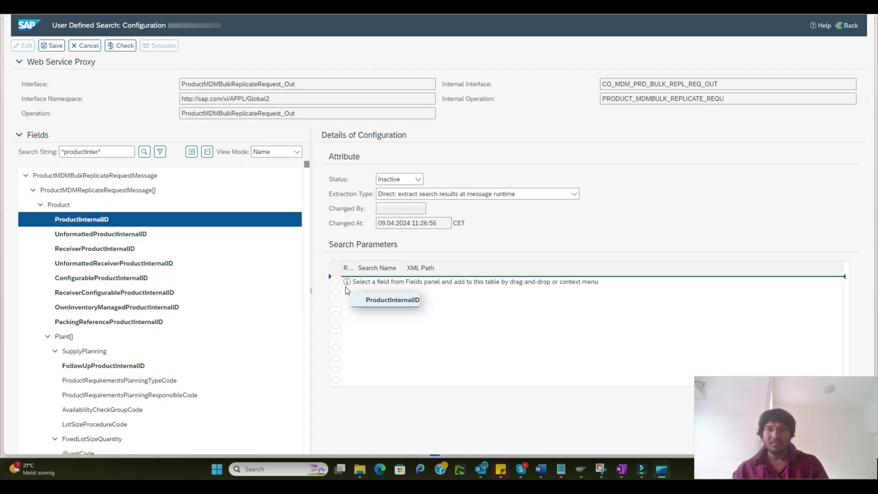
# Search the fields for division and add DivisionCode as a search parameter.
pyautogui.doubleClick(104, 151)
pyautogui.press('BackSpace')
pyautogui.write('*divi')
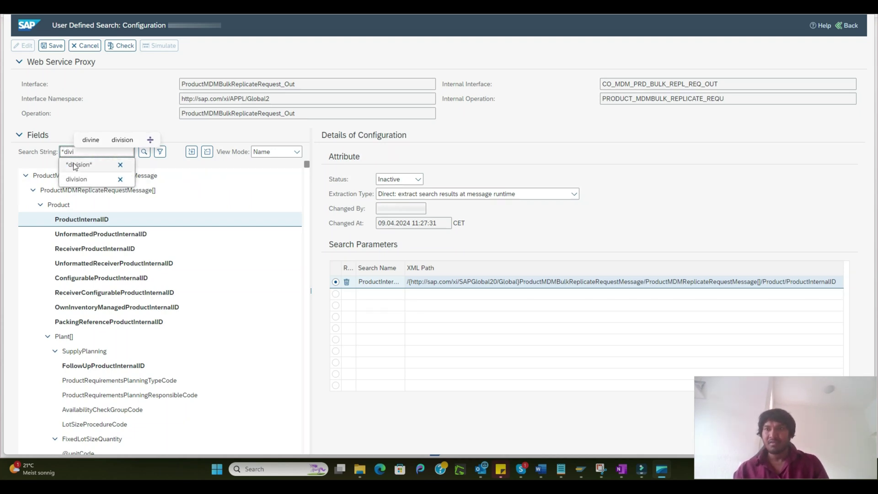
pyautogui.click(78, 166)
pyautogui.click(143, 152)
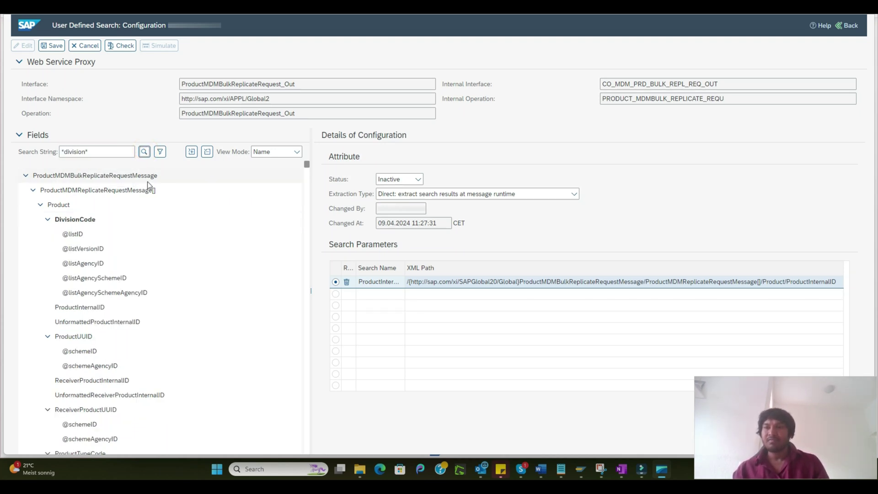
pyautogui.click(75, 220)
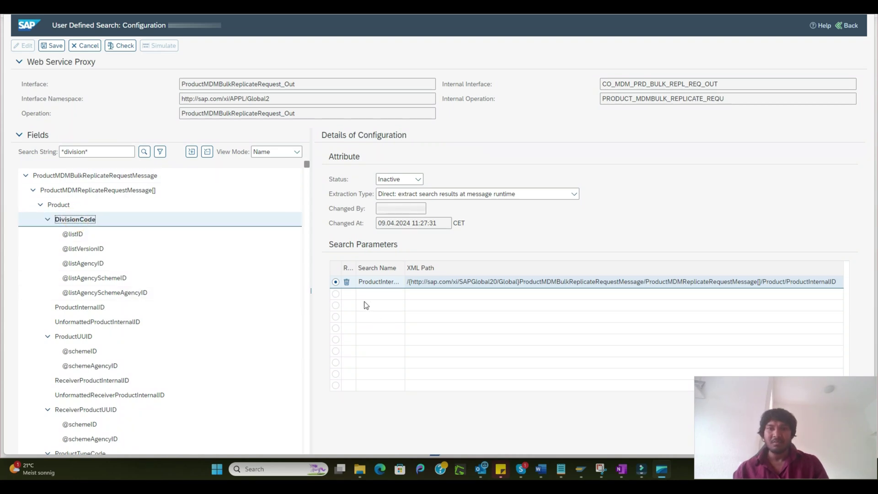
pyautogui.moveTo(75, 220); pyautogui.dragTo(360, 293)
pyautogui.click(90, 151)
pyautogui.moveTo(89, 151); pyautogui.dragTo(62, 151)
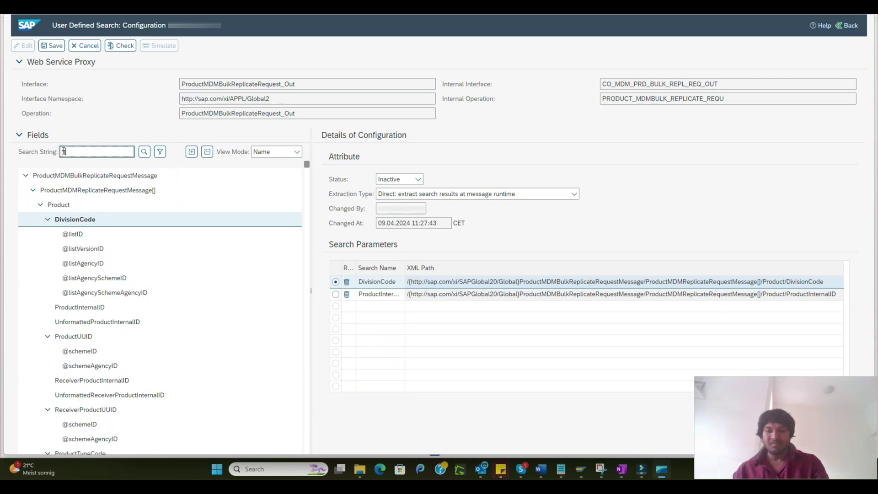
pyautogui.write('*type*')
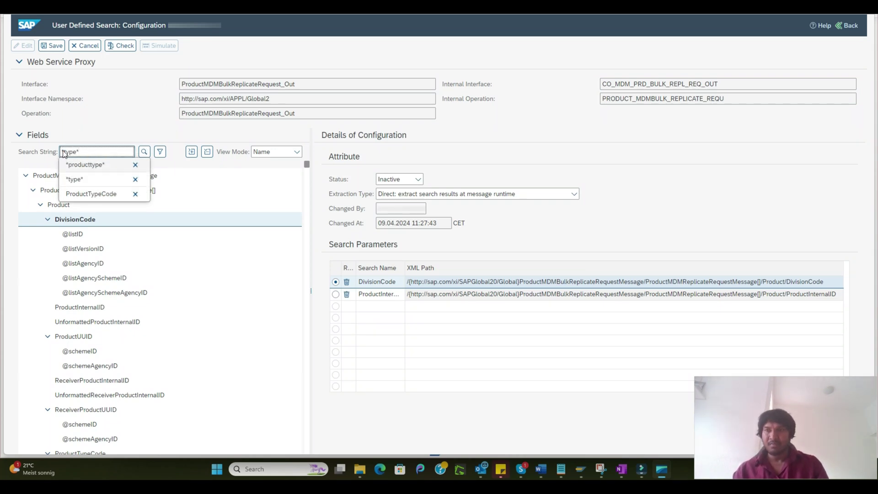
# Search the fields for producttype and add ProductTypeCode as a search parameter.
pyautogui.click(145, 152)
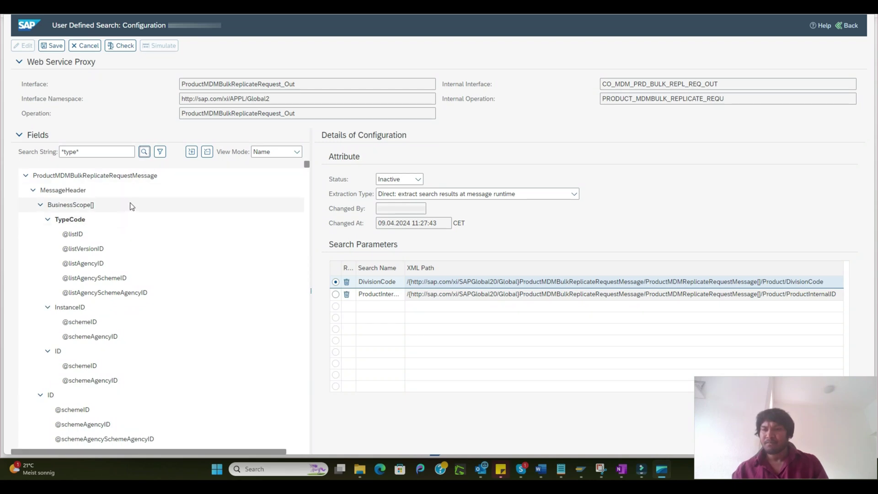
pyautogui.doubleClick(87, 151)
pyautogui.write('*producttype')
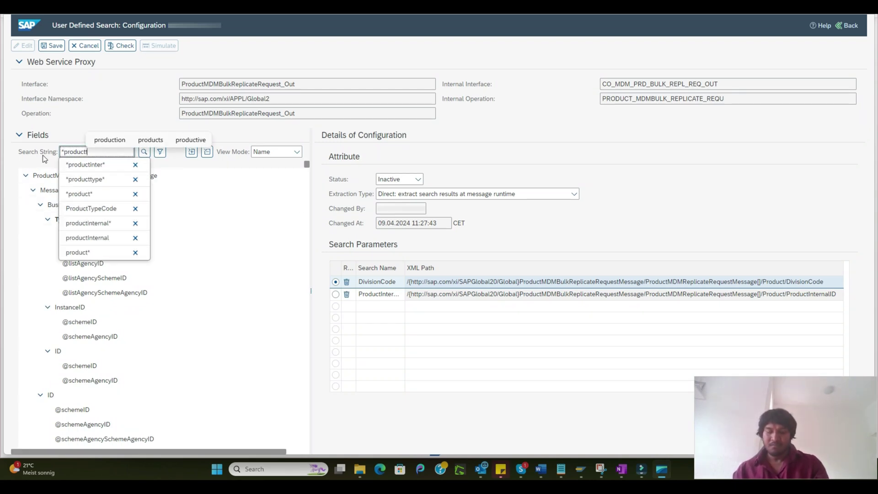
pyautogui.write('*')
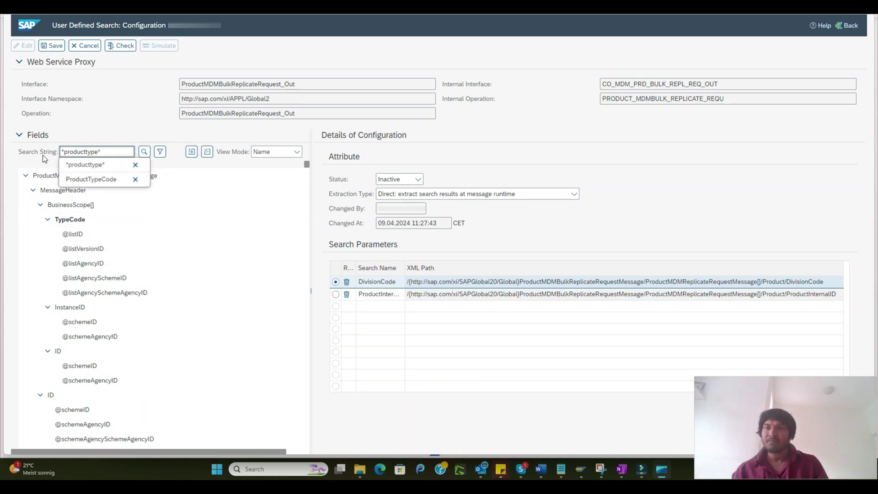
pyautogui.click(144, 151)
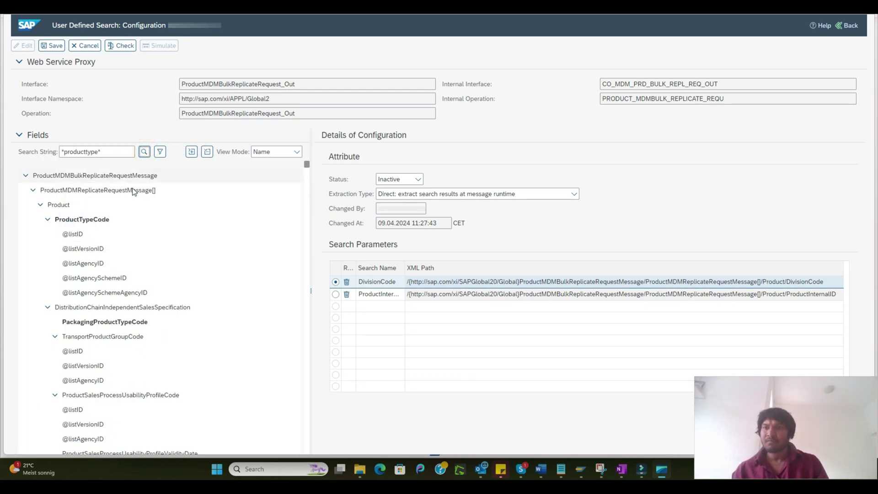
pyautogui.click(80, 220)
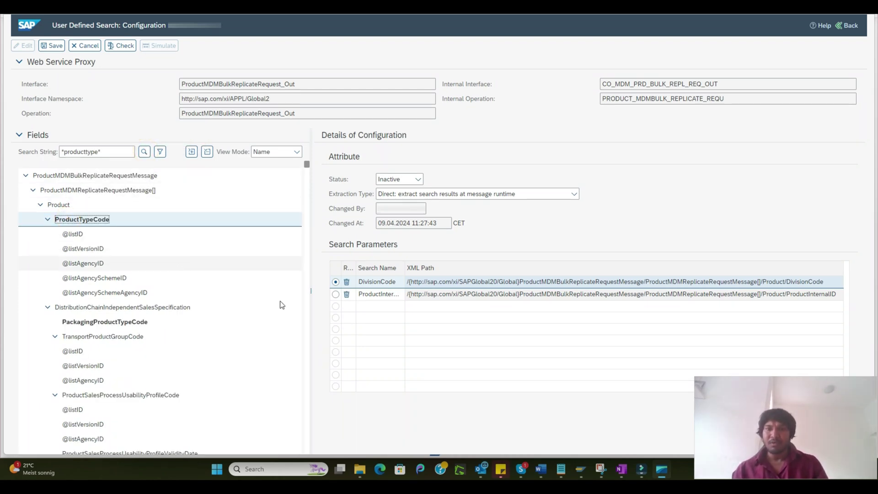
pyautogui.moveTo(91, 220); pyautogui.dragTo(351, 315)
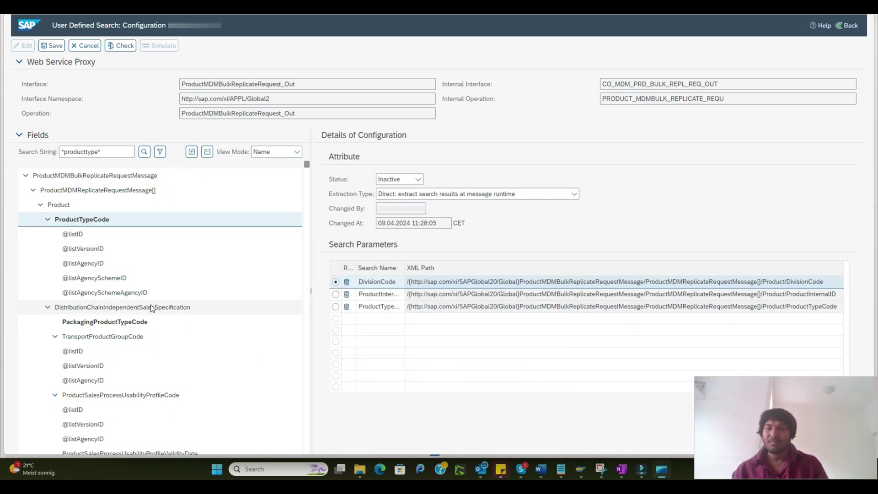
# Search the fields for profit and add ProfitCenterID and PlantID as search parameters.
pyautogui.moveTo(90, 152)
pyautogui.mouseDown()
pyautogui.moveTo(106, 151)
pyautogui.moveTo(64, 151)
pyautogui.mouseUp()
pyautogui.write('profit*')
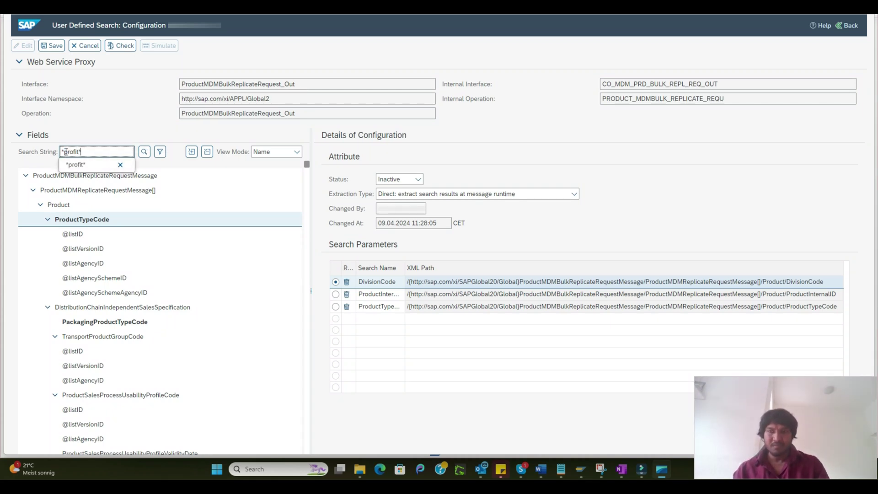
pyautogui.click(144, 152)
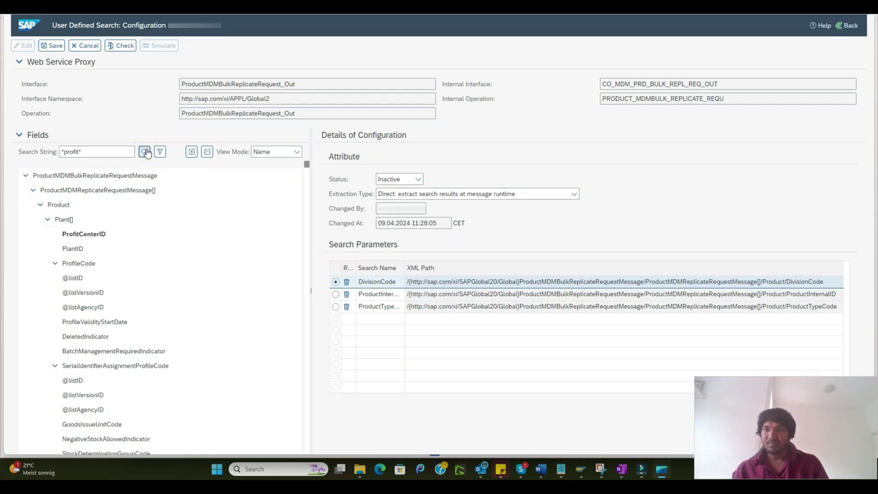
pyautogui.click(81, 234)
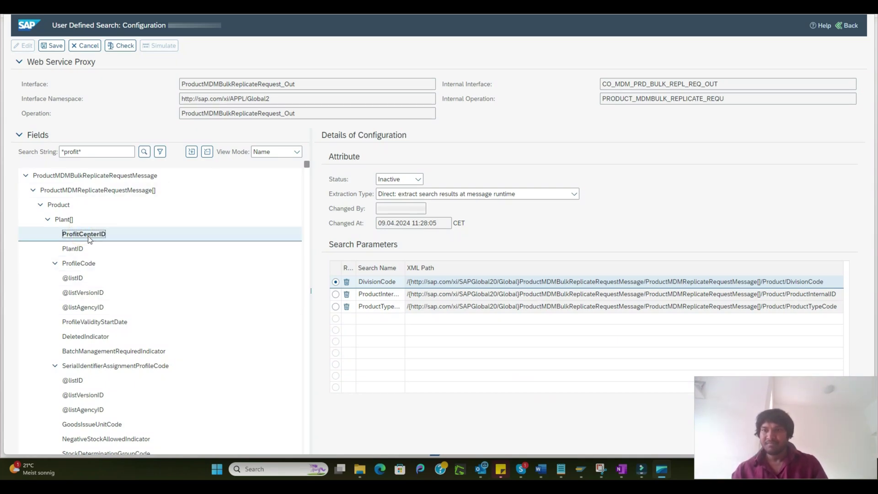
pyautogui.moveTo(84, 234); pyautogui.dragTo(366, 331)
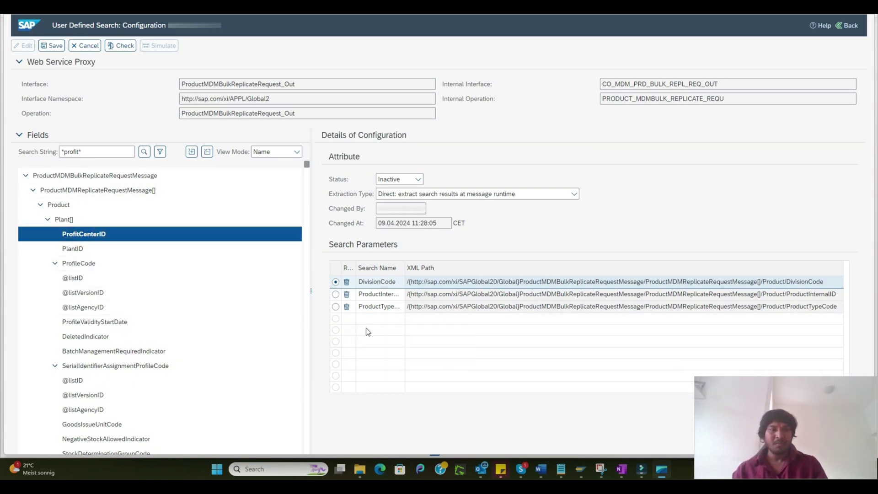
pyautogui.click(73, 249)
pyautogui.moveTo(72, 248); pyautogui.dragTo(348, 340)
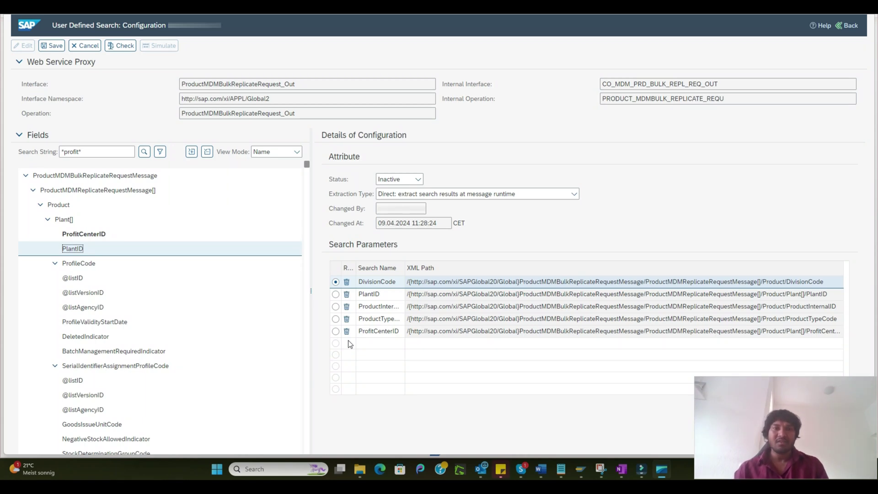
pyautogui.moveTo(337, 194); pyautogui.dragTo(366, 193)
# Keep Direct extraction, pass the consistency check, and start saving the configuration.
pyautogui.click(509, 195)
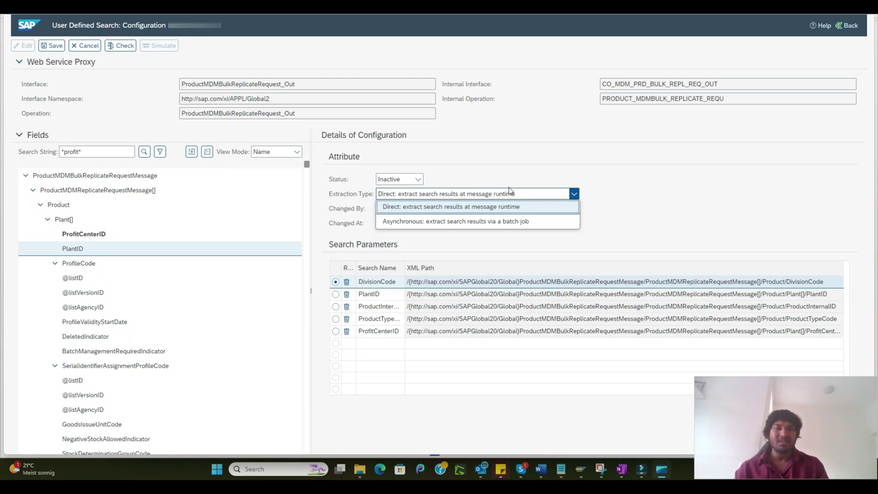
pyautogui.click(566, 246)
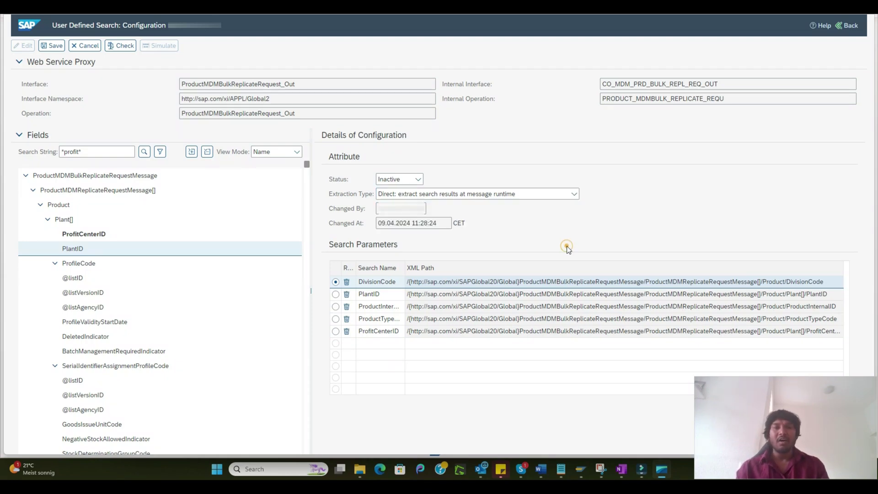
pyautogui.click(574, 193)
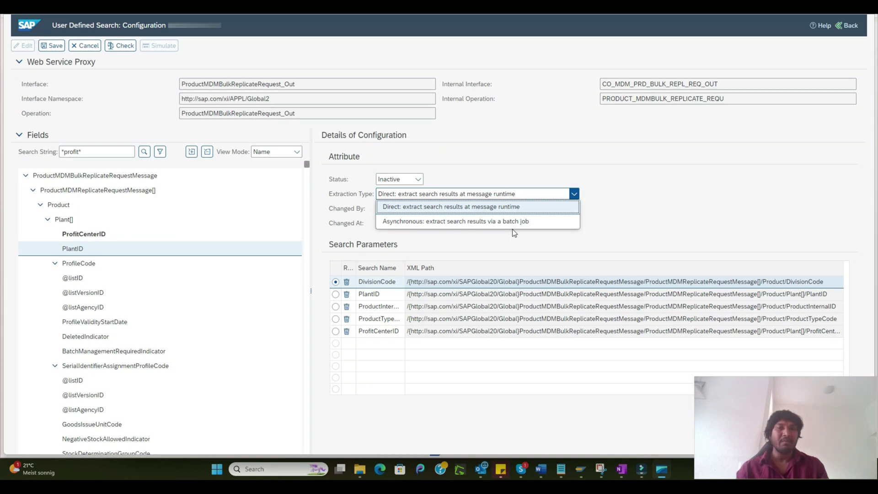
pyautogui.click(491, 234)
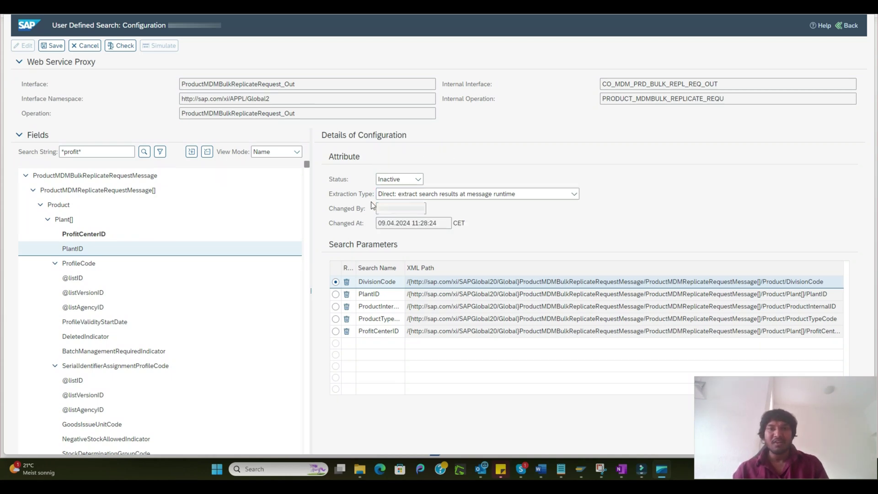
pyautogui.click(122, 45)
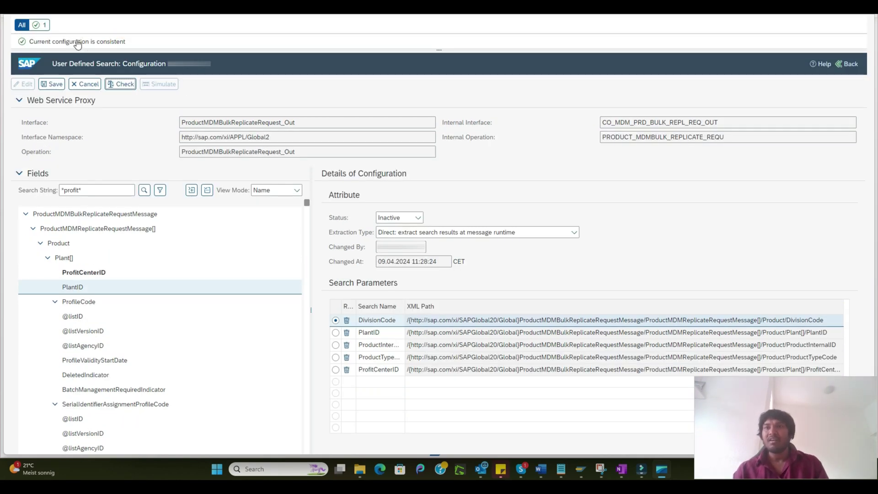
pyautogui.click(52, 84)
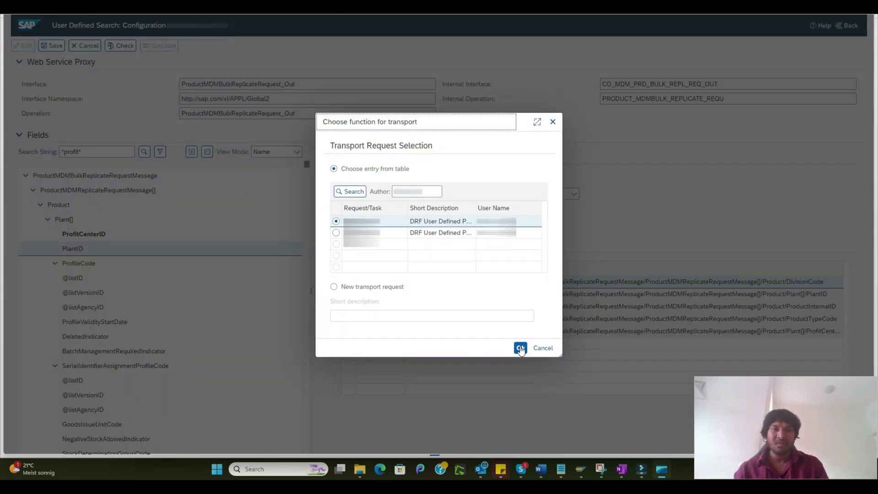
# Save the configuration under the transport request and return to the configuration list.
pyautogui.click(521, 347)
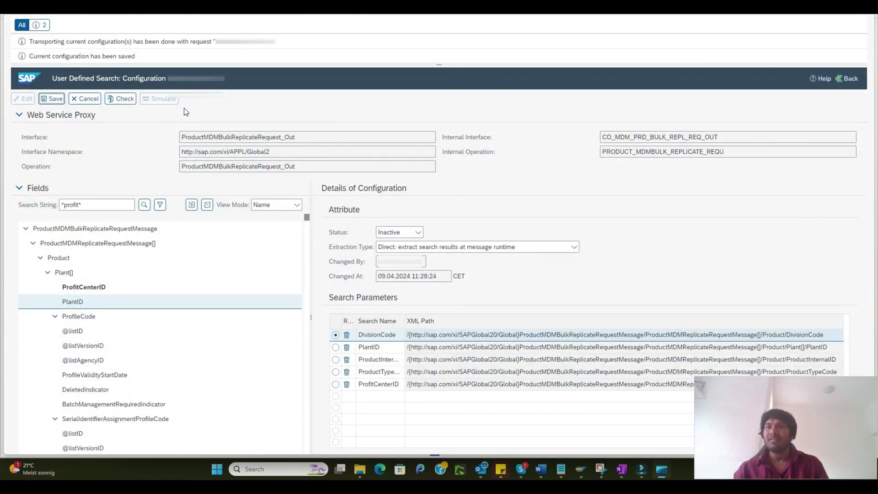
pyautogui.click(850, 79)
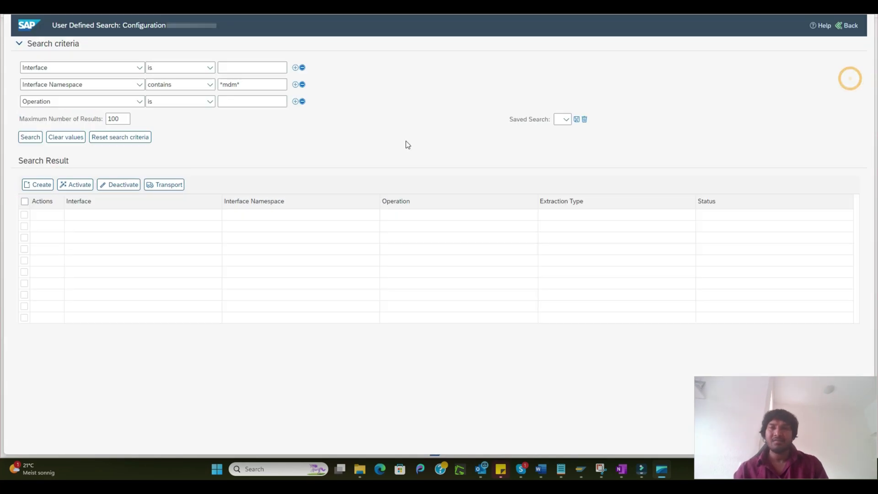
pyautogui.click(30, 137)
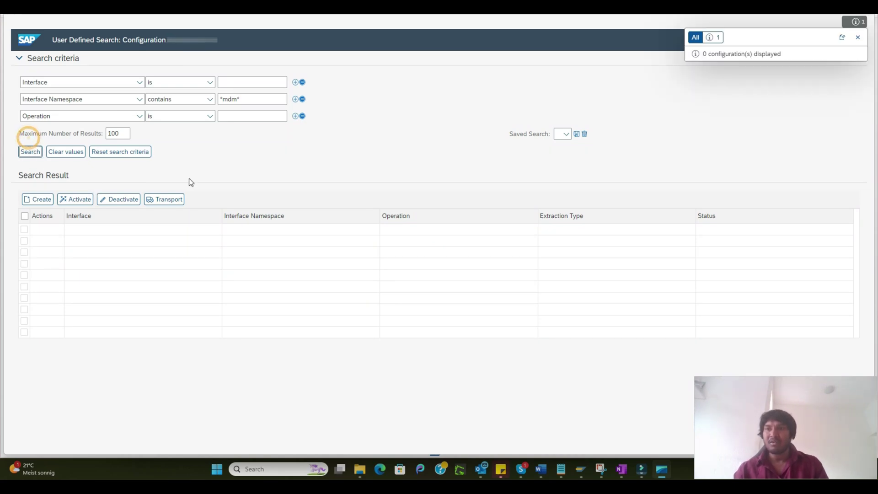
pyautogui.click(857, 37)
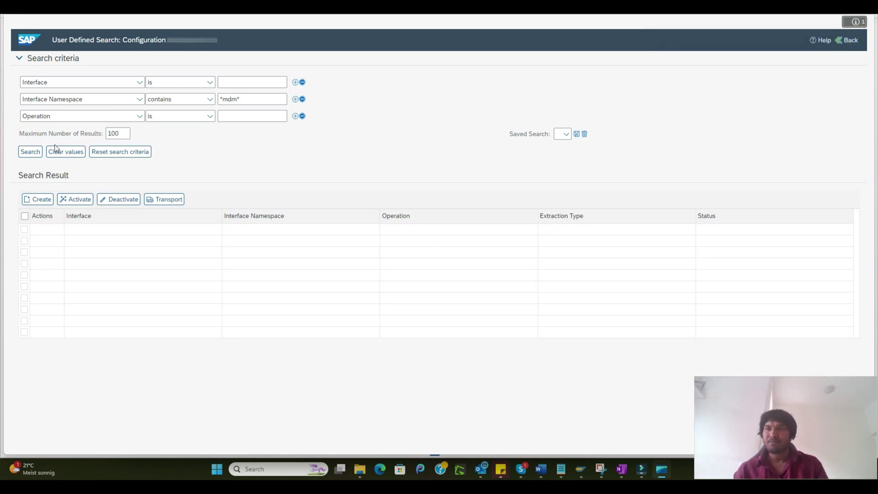
# Clear the *mdm* namespace filter, list all configurations, and select the _Out row.
pyautogui.doubleClick(247, 99)
pyautogui.press('Delete')
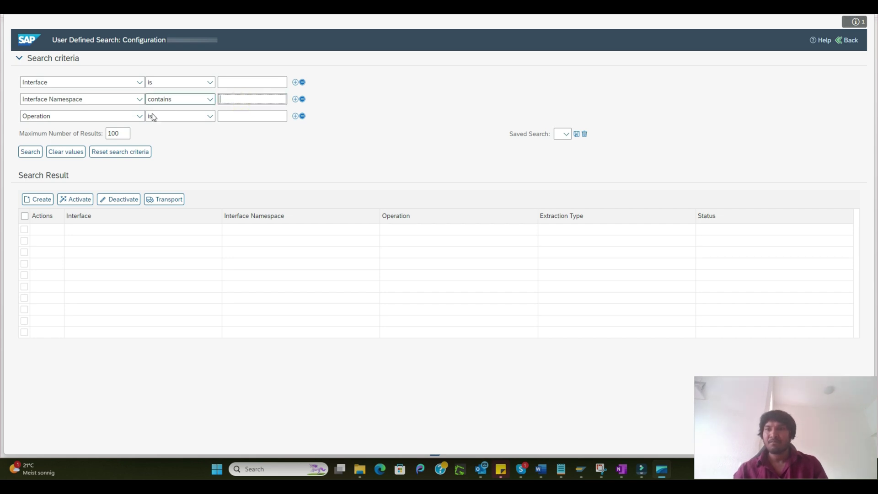
pyautogui.click(30, 152)
pyautogui.click(25, 229)
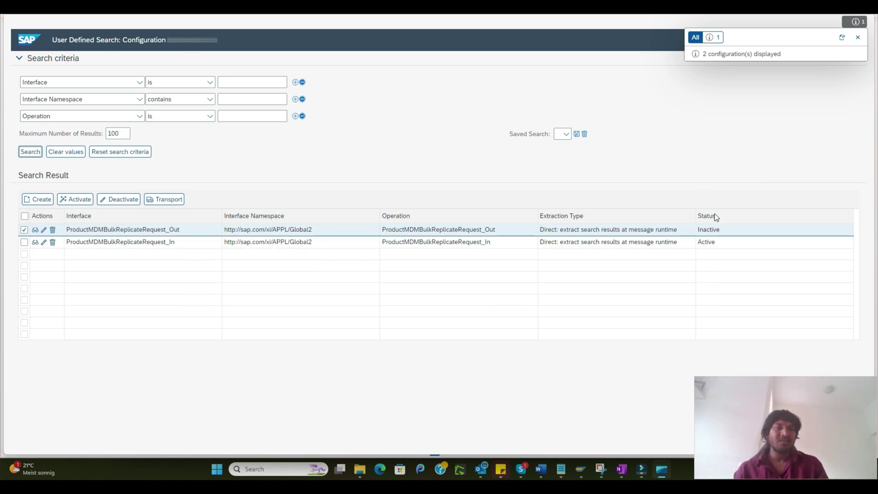
# Activate ProductMDMBulkReplicateRequest_Out under a transport request and open it for display.
pyautogui.click(76, 199)
pyautogui.click(520, 347)
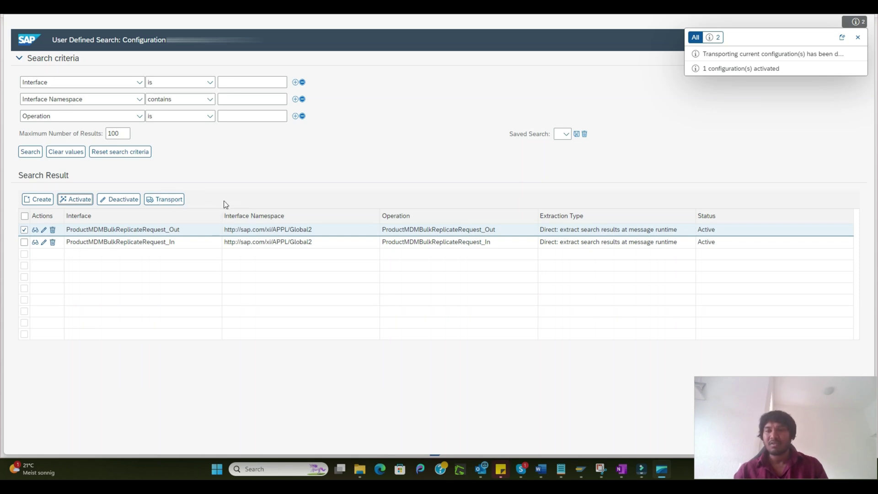
pyautogui.click(36, 229)
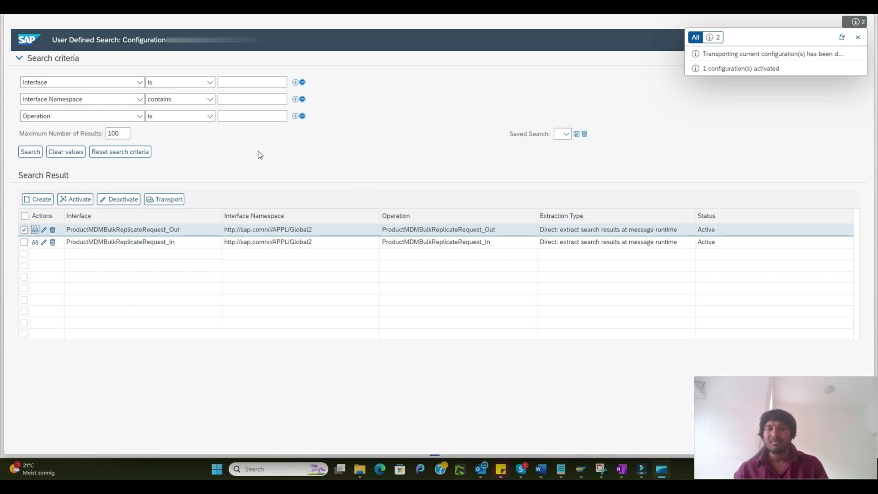
# Open the simulation full screen and find messages from within the past month.
pyautogui.click(35, 236)
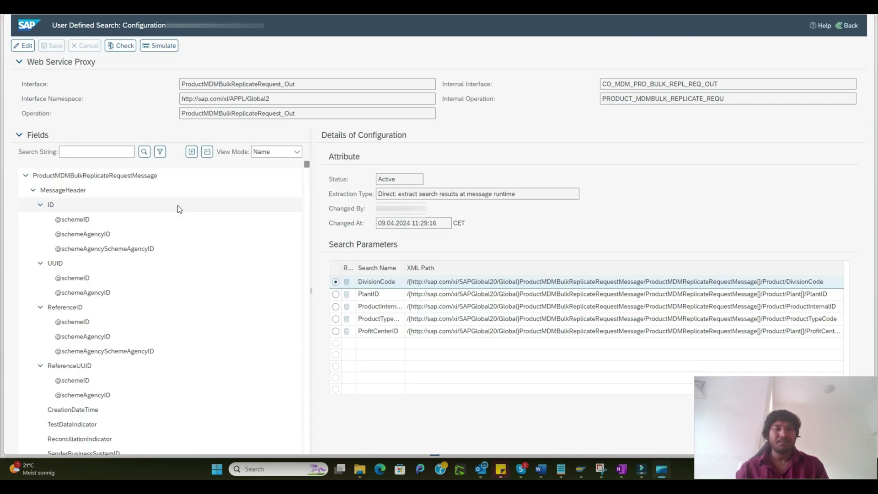
pyautogui.click(160, 45)
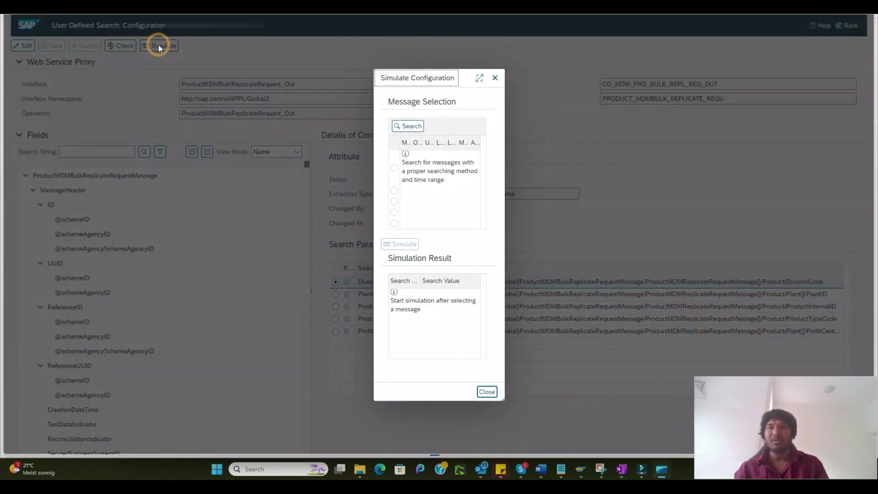
pyautogui.click(480, 78)
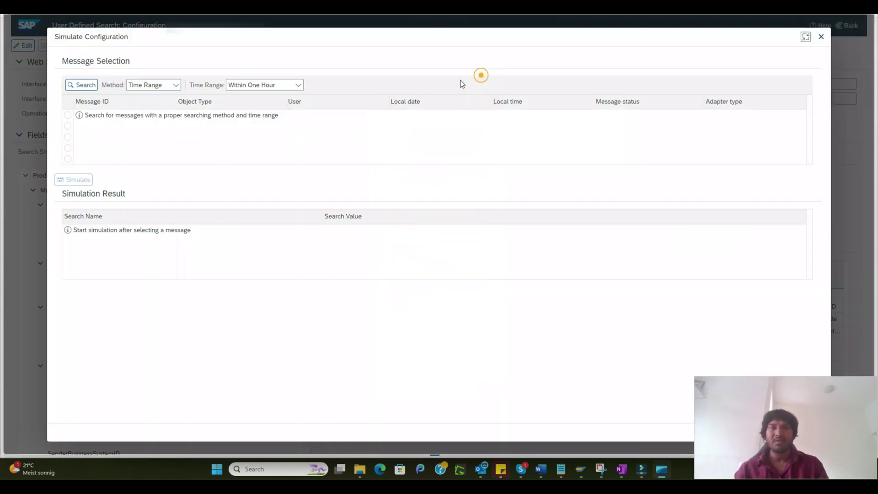
pyautogui.click(176, 85)
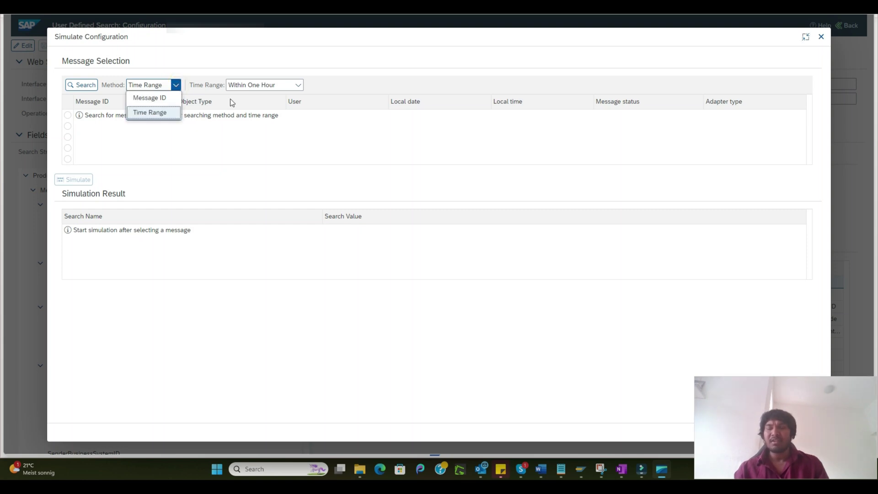
pyautogui.click(261, 60)
pyautogui.click(298, 85)
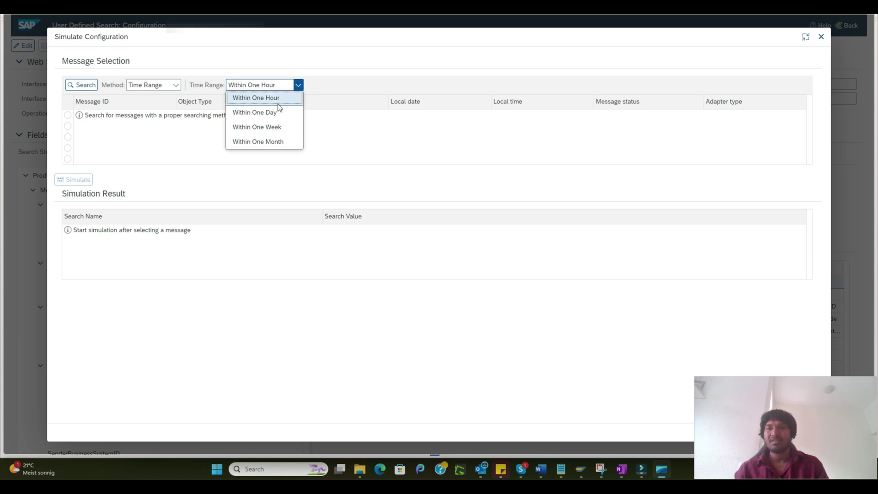
pyautogui.click(274, 141)
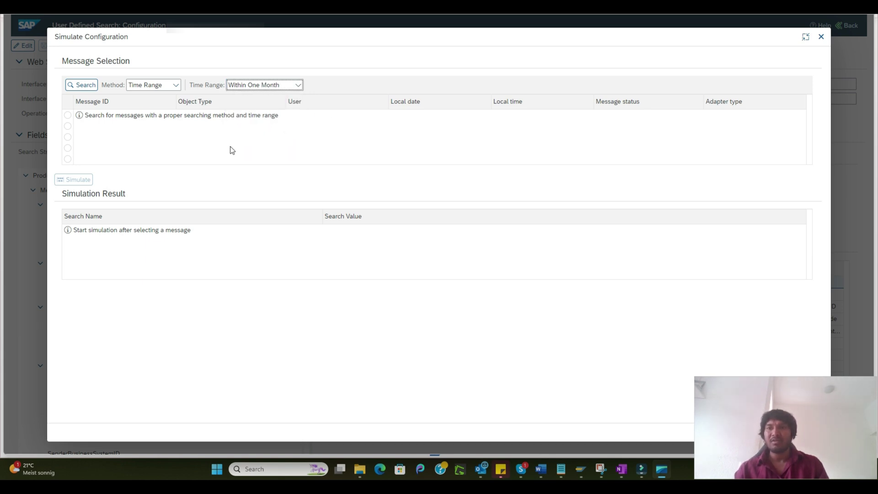
pyautogui.click(82, 85)
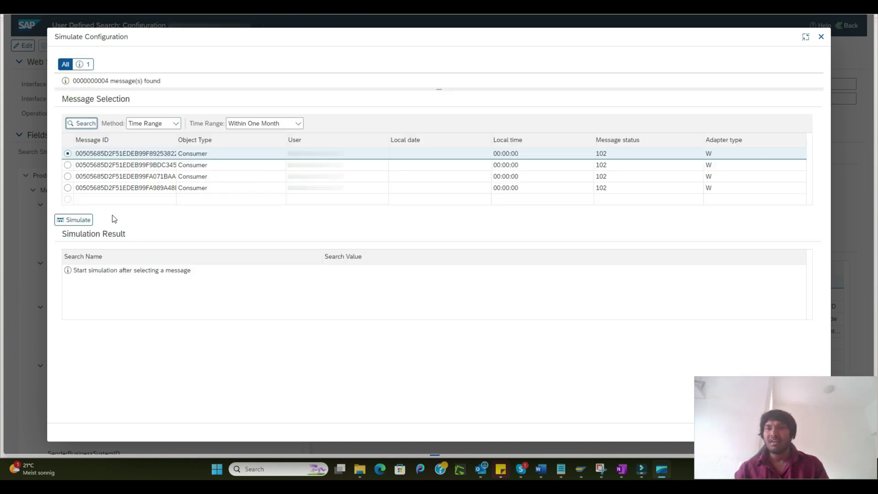
# Simulate extraction on two messages, showing values like PlantID 0060, then close.
pyautogui.click(74, 219)
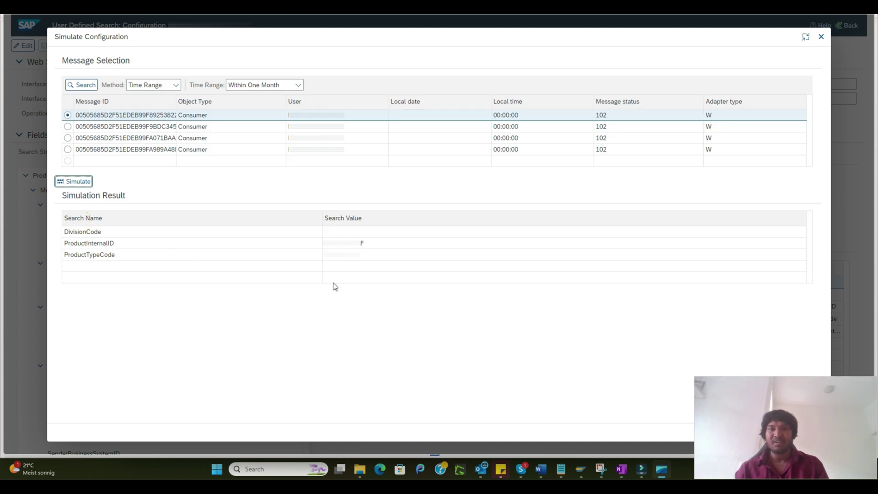
pyautogui.click(133, 126)
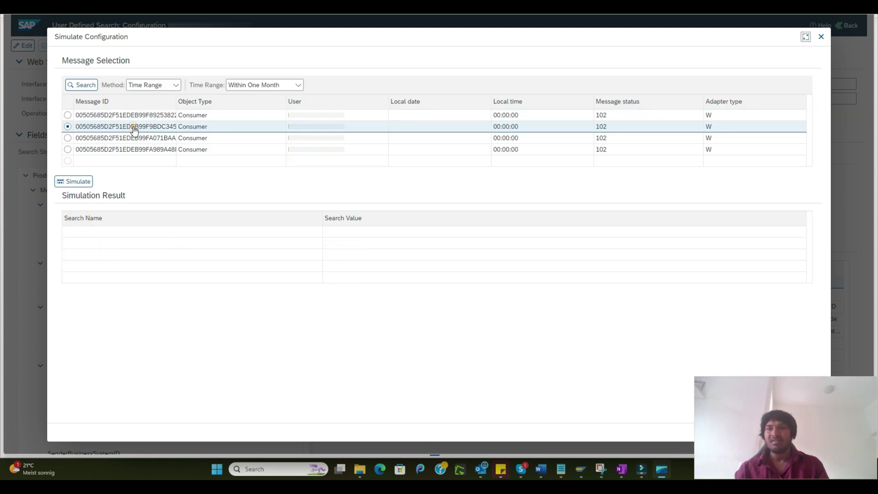
pyautogui.click(74, 182)
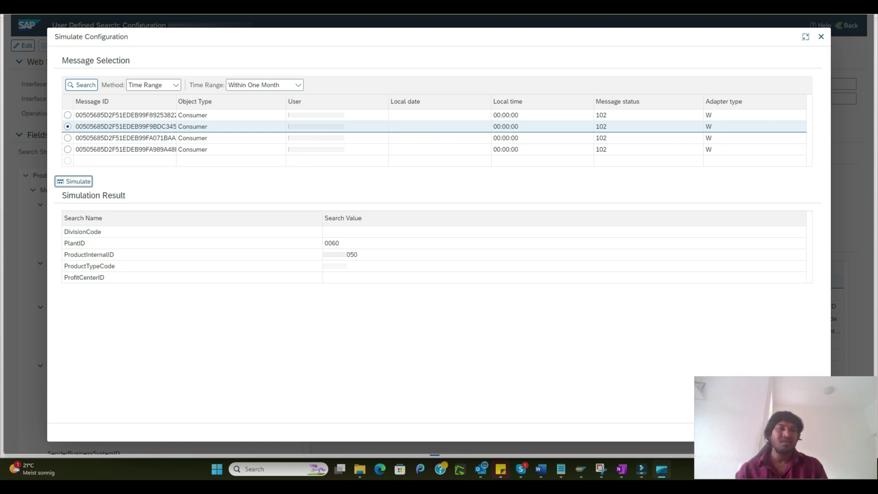
pyautogui.click(821, 37)
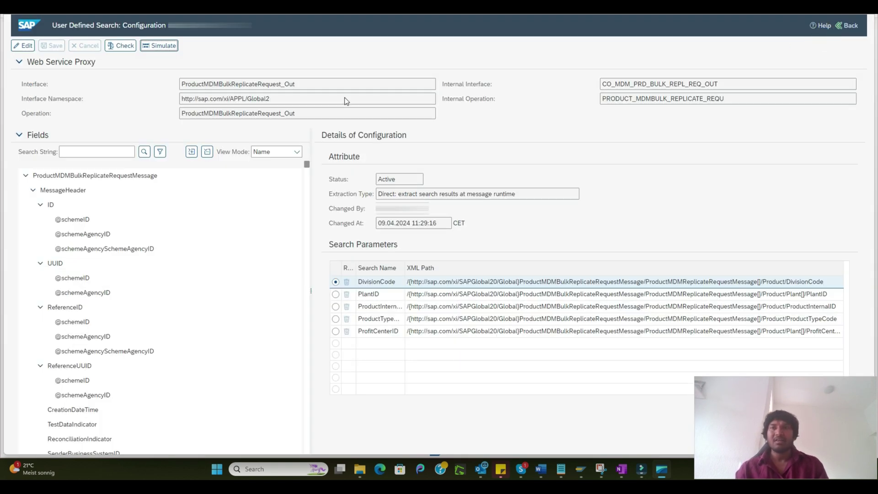
# Return to the configuration list and switch to the second SAP Easy Access session.
pyautogui.click(851, 26)
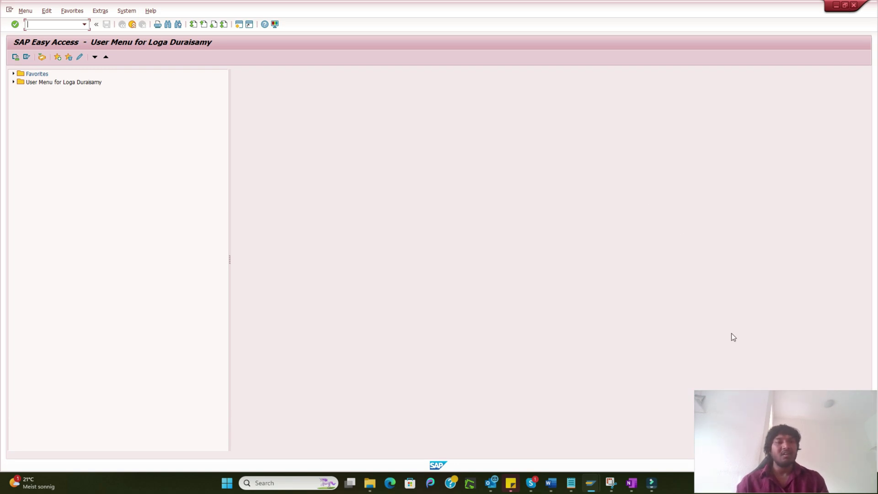
pyautogui.moveTo(757, 395)
pyautogui.mouseDown()
pyautogui.moveTo(714, 402)
pyautogui.moveTo(793, 275)
pyautogui.mouseUp()
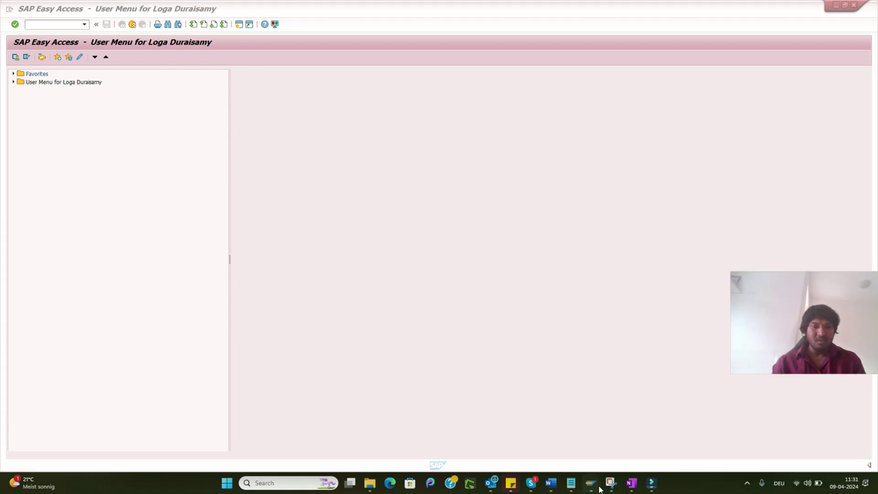
pyautogui.moveTo(590, 483)
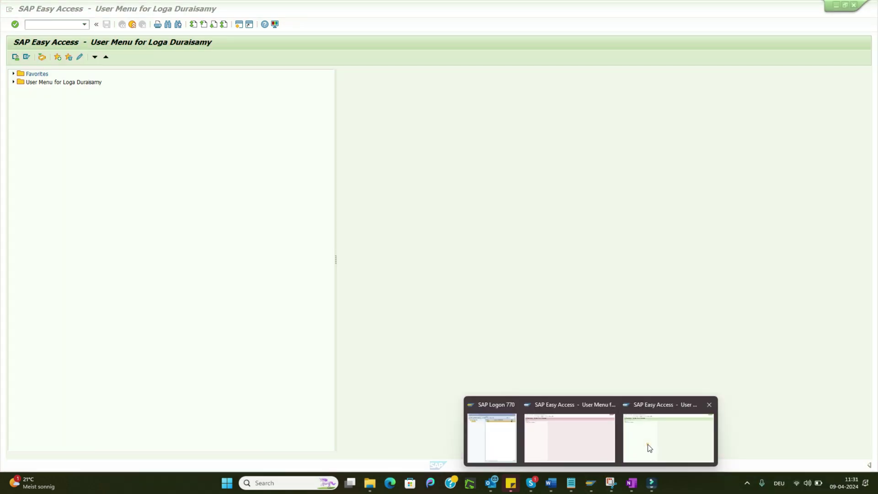
pyautogui.click(667, 435)
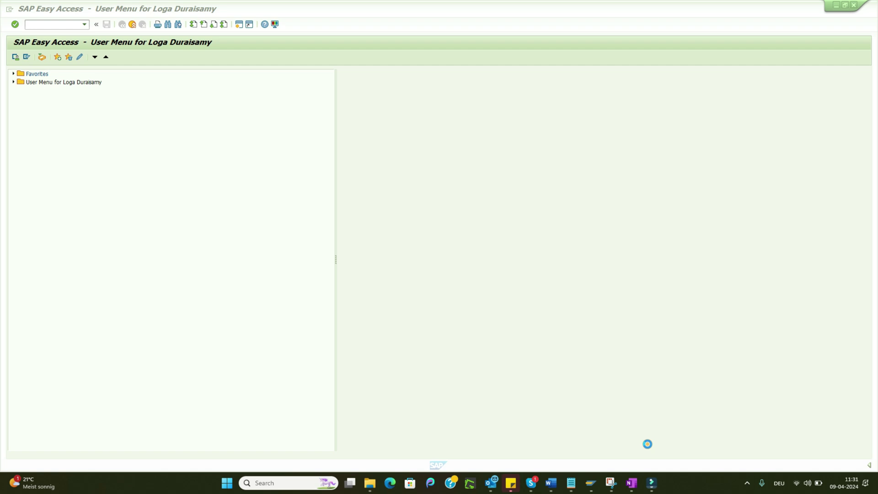
pyautogui.click(34, 23)
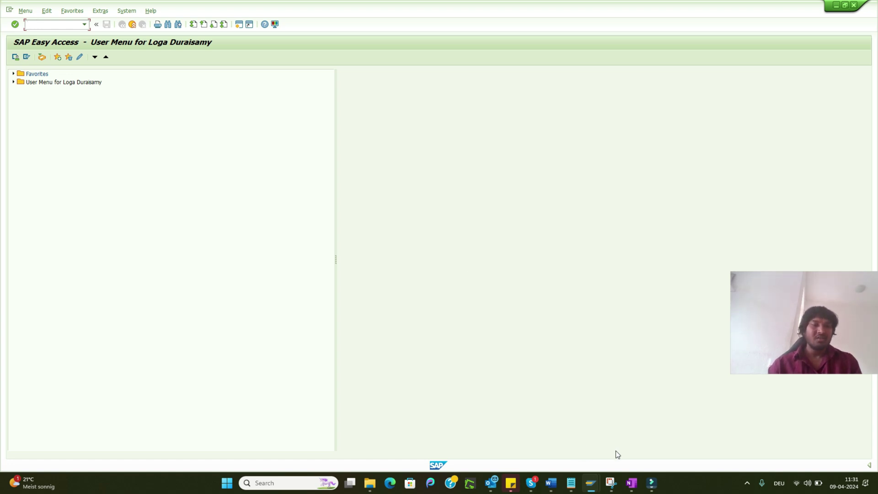
# In the OneNote notes, review and highlight the component name BC-ESI-WS-ABA-MON.
pyautogui.click(631, 482)
pyautogui.click(241, 142)
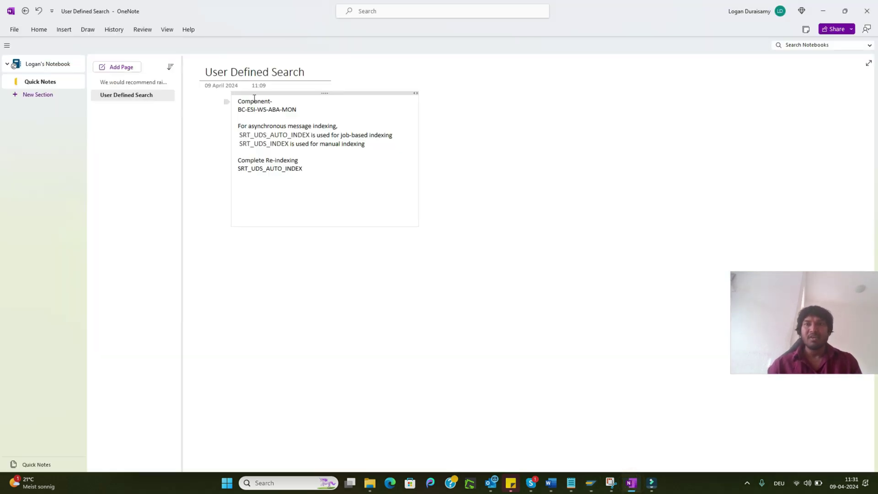
pyautogui.moveTo(237, 101); pyautogui.dragTo(299, 112)
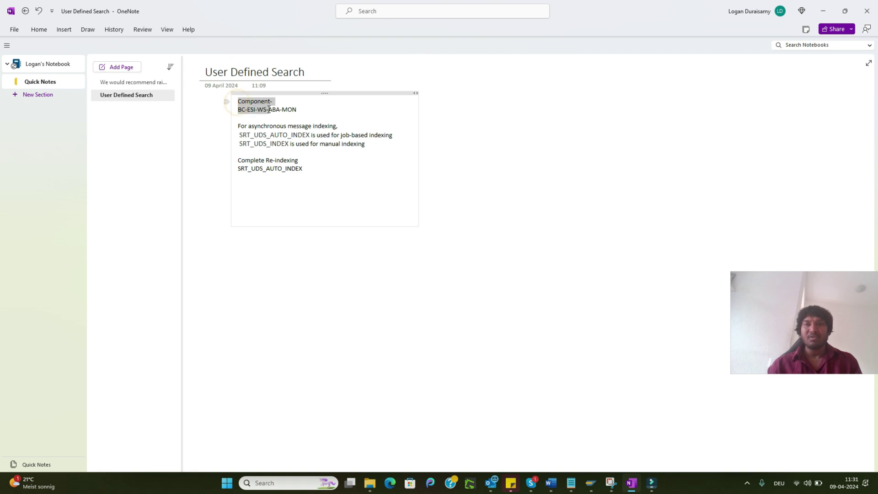
pyautogui.click(296, 110)
pyautogui.moveTo(300, 111); pyautogui.dragTo(237, 101)
pyautogui.click(252, 118)
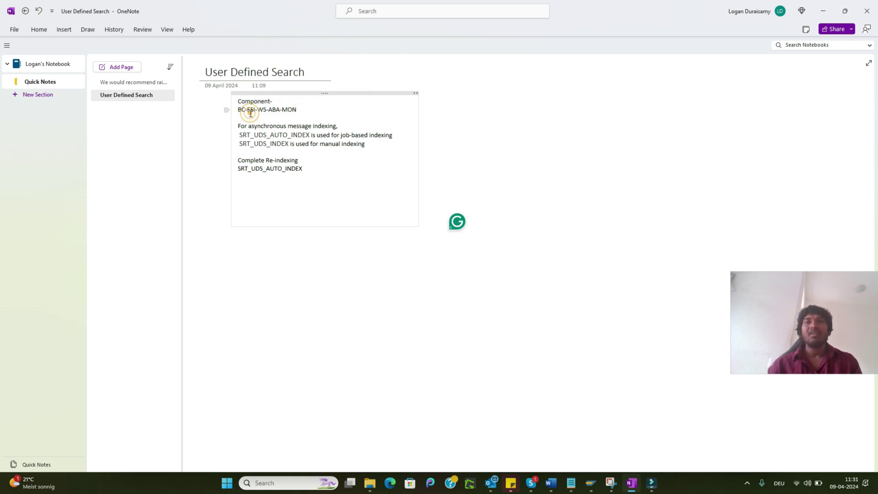
pyautogui.moveTo(238, 101); pyautogui.dragTo(298, 110)
pyautogui.click(296, 144)
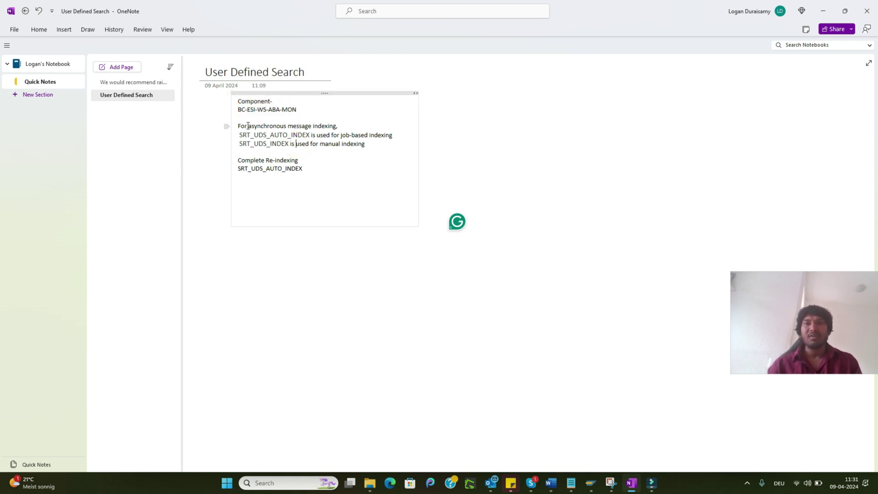
# Highlight the indexing programs in the notes: job-based SRT_UDS_AUTO_INDEX and manual SRT_UDS_INDEX.
pyautogui.doubleClick(347, 135)
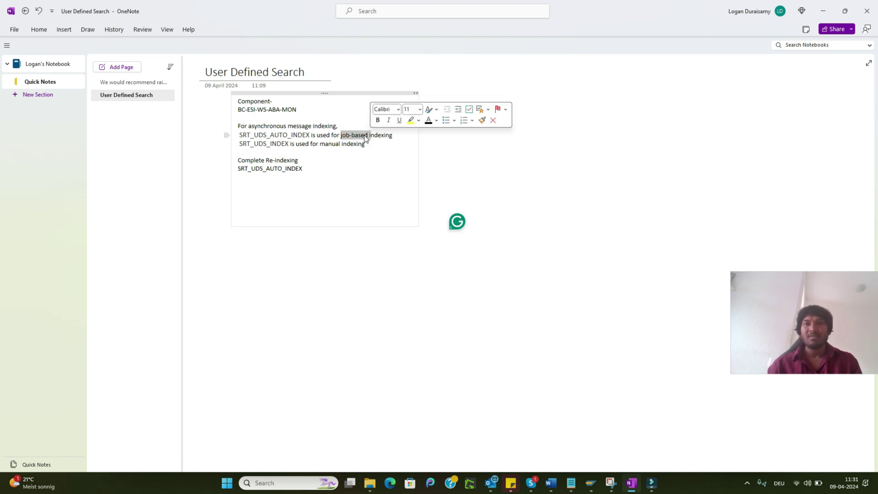
pyautogui.doubleClick(308, 135)
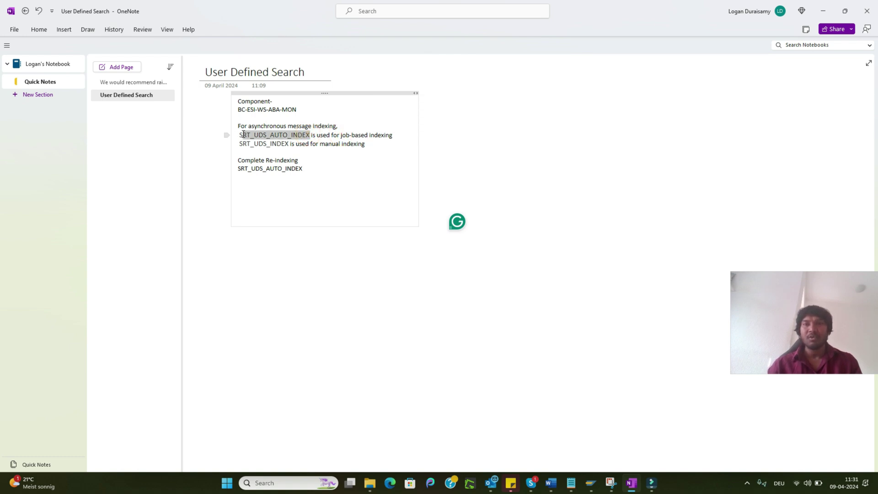
pyautogui.click(264, 144)
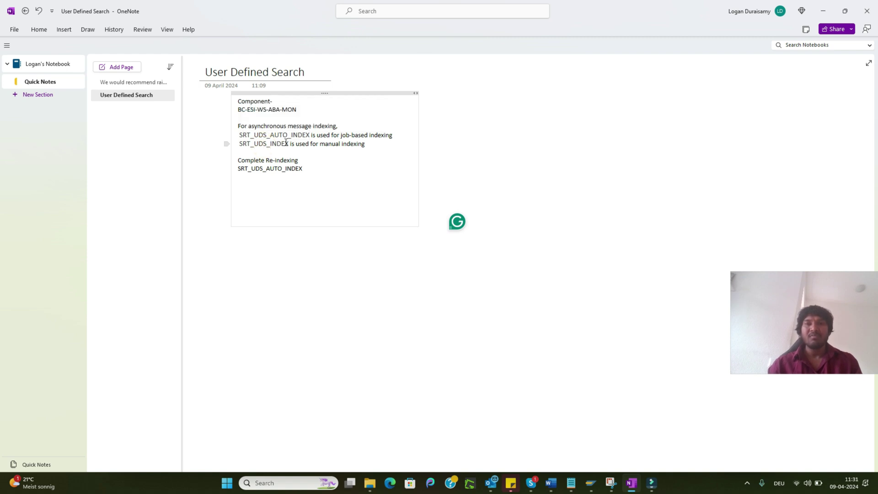
pyautogui.moveTo(290, 143); pyautogui.dragTo(239, 144)
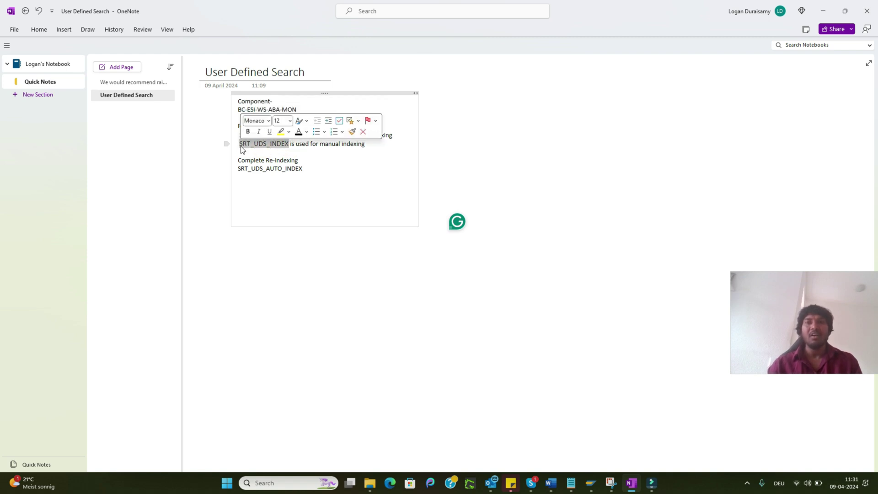
pyautogui.click(303, 153)
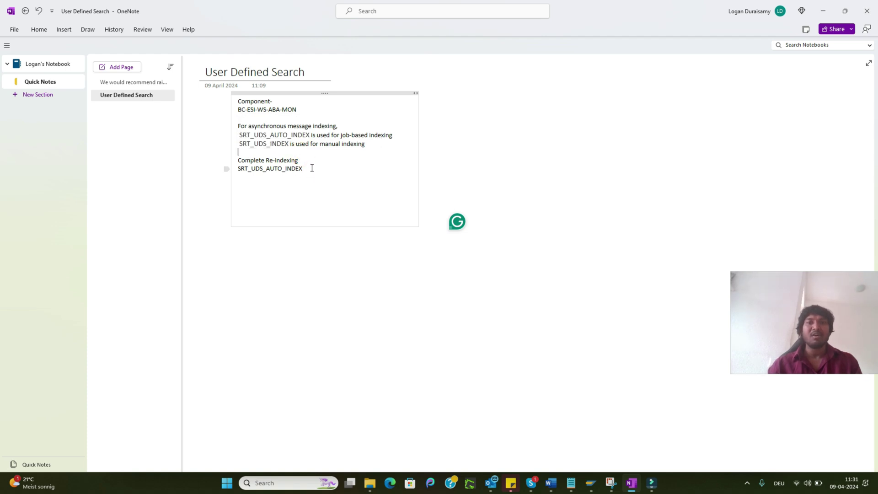
pyautogui.moveTo(303, 168); pyautogui.dragTo(238, 169)
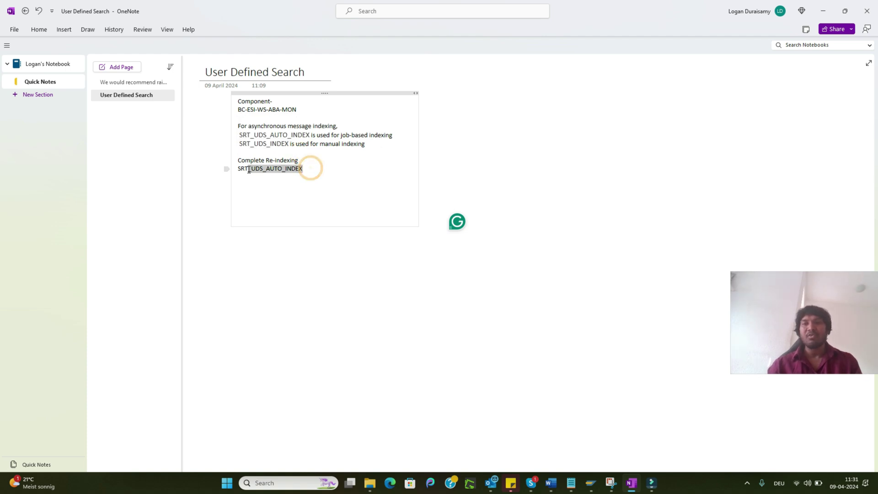
pyautogui.click(287, 126)
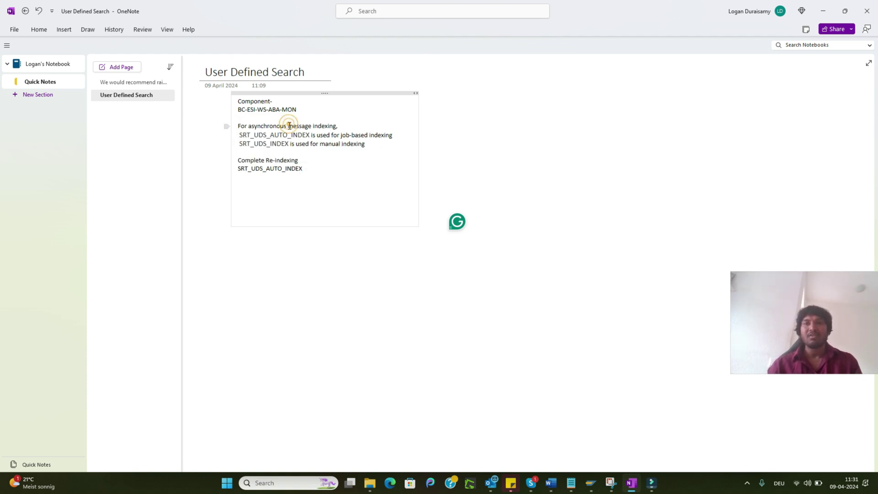
pyautogui.doubleClick(274, 144)
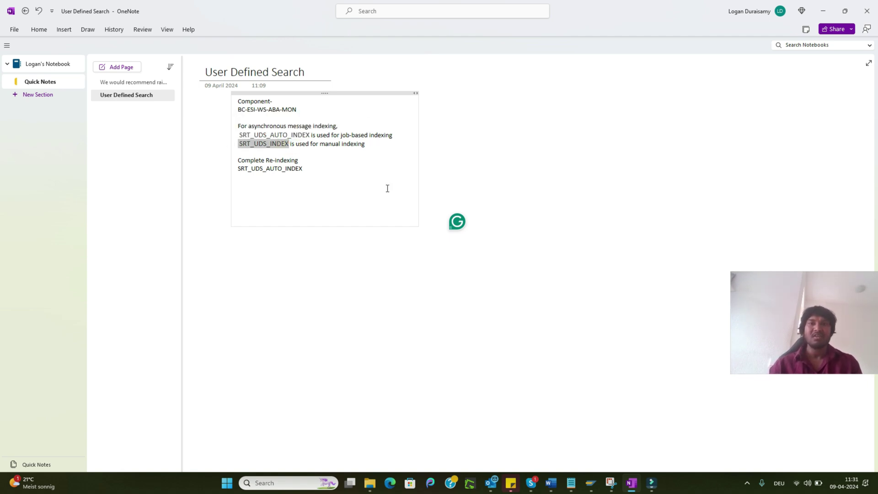
# In the second SAP session, open SA38 with program SRT_UDS_INDEX entered.
pyautogui.click(593, 483)
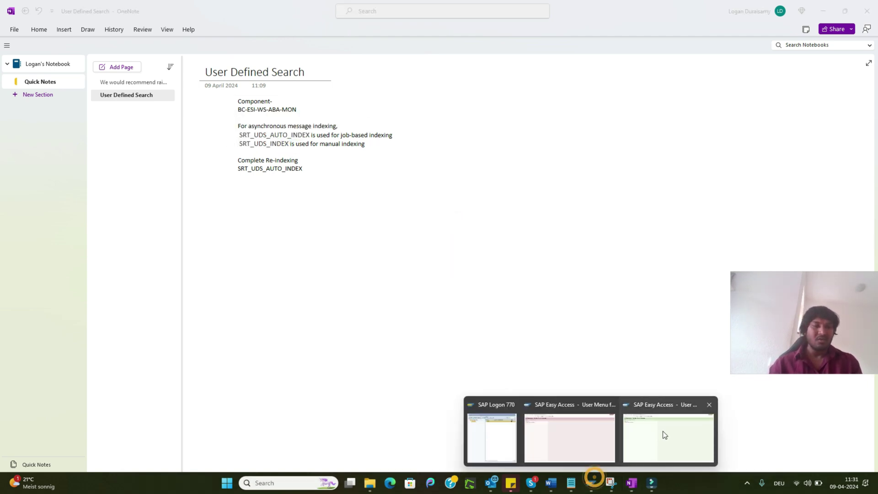
pyautogui.click(662, 431)
pyautogui.write('sa38')
pyautogui.press('Return')
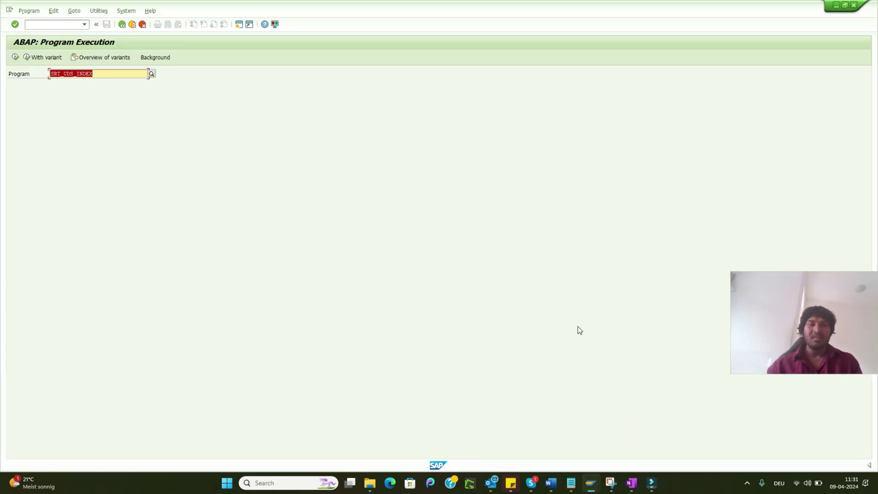
pyautogui.press('End')
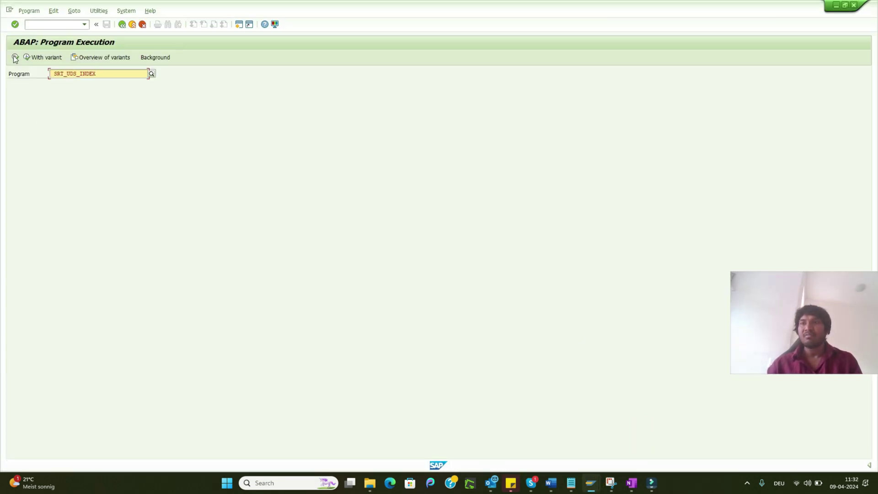
# Execute SRT_UDS_INDEX, select the Sender Interface Name field, and bring the other Easy Access session forward.
pyautogui.click(15, 58)
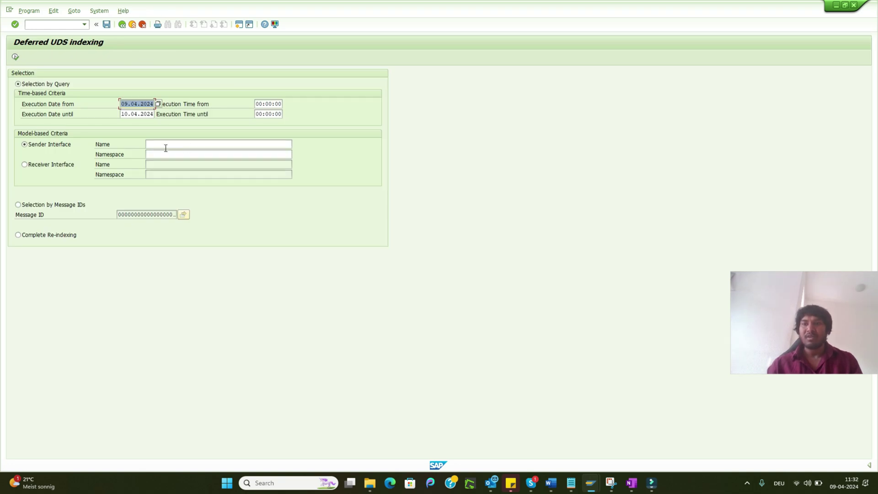
pyautogui.click(165, 144)
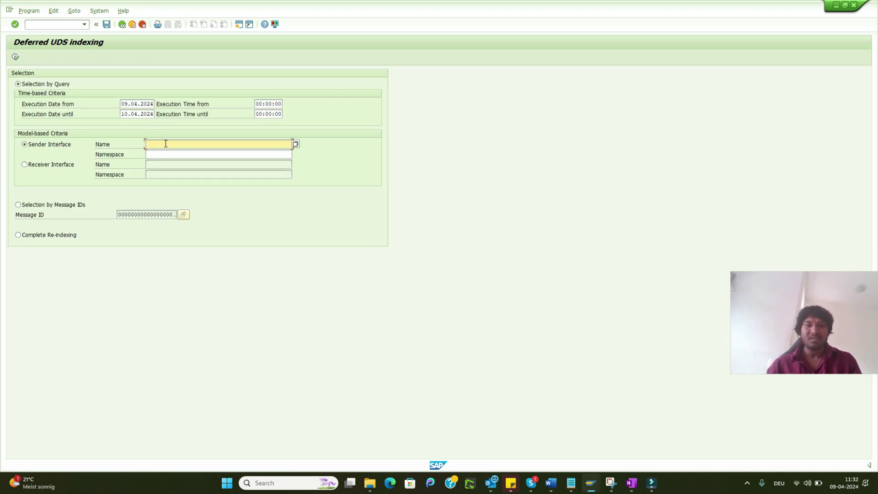
pyautogui.moveTo(590, 483)
pyautogui.click(658, 426)
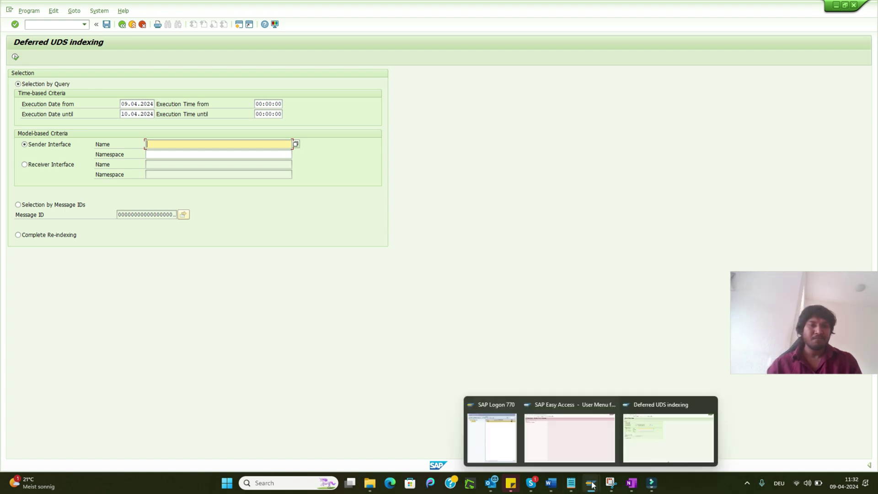
pyautogui.click(569, 433)
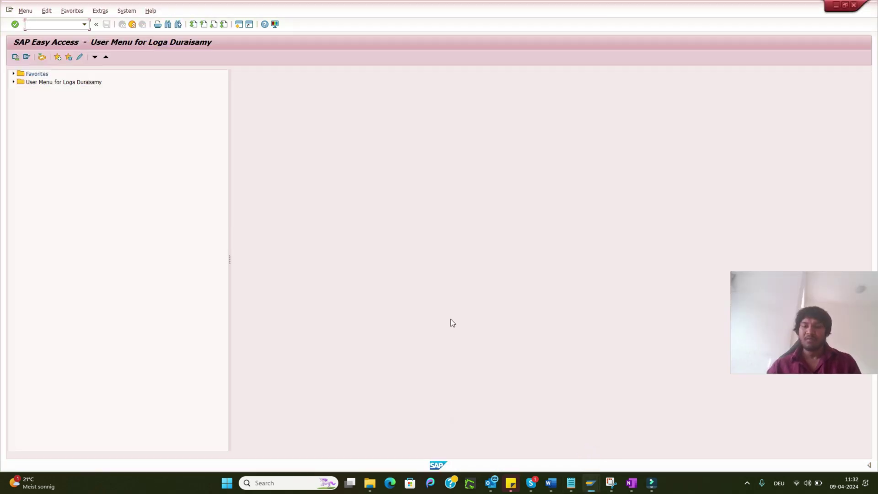
pyautogui.write('soamanager')
# Launch SOAMANAGER and list the configurations under Monitoring > User-Defined Search.
pyautogui.press('Return')
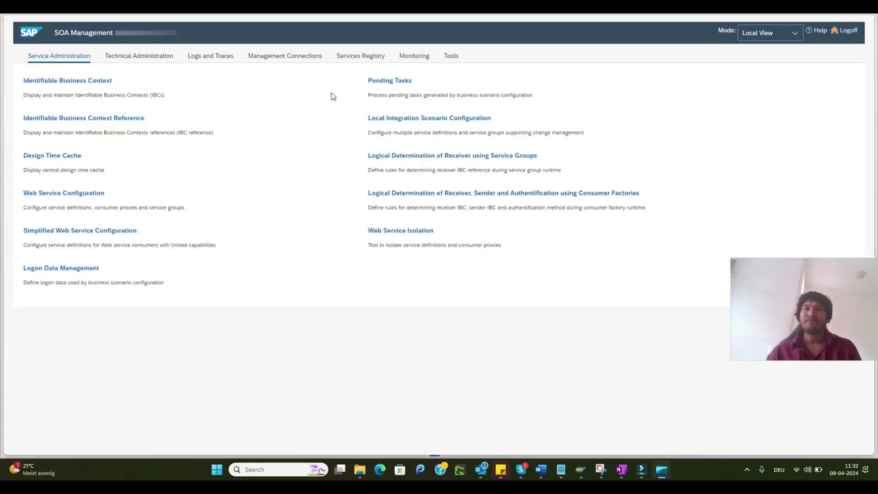
pyautogui.click(413, 55)
pyautogui.click(54, 118)
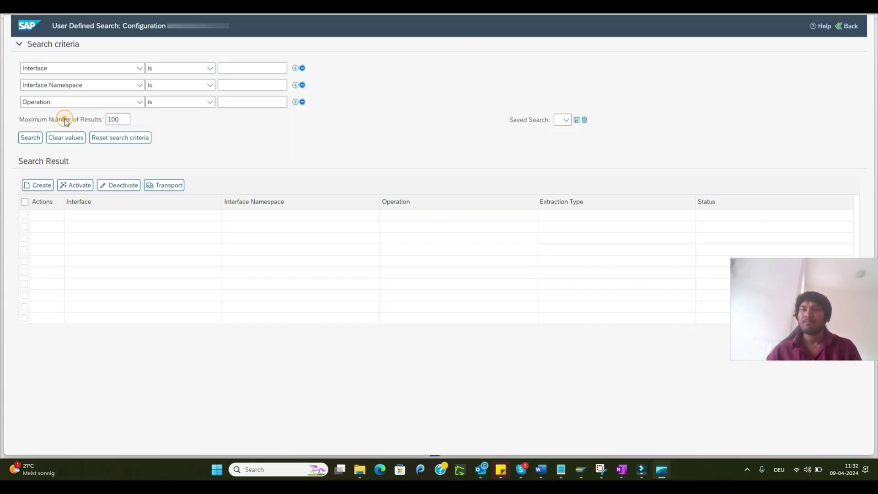
pyautogui.click(30, 138)
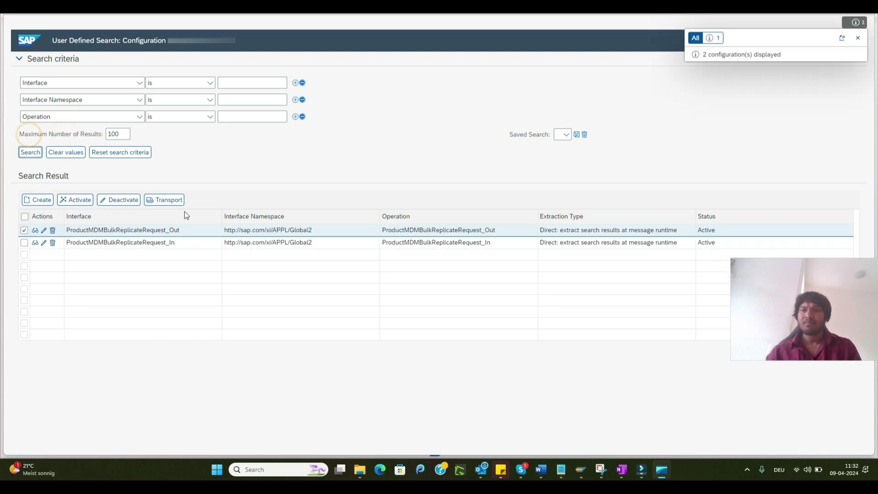
# Select the first row and highlight its interface name, ProductMDMBulkReplicateRequest_Out.
pyautogui.click(172, 218)
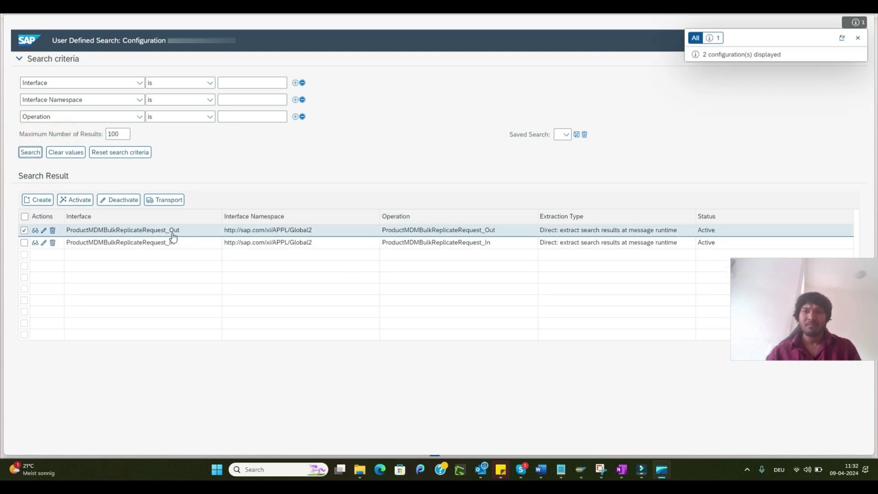
pyautogui.click(120, 230)
pyautogui.moveTo(68, 230); pyautogui.dragTo(180, 231)
pyautogui.click(267, 242)
pyautogui.click(67, 230)
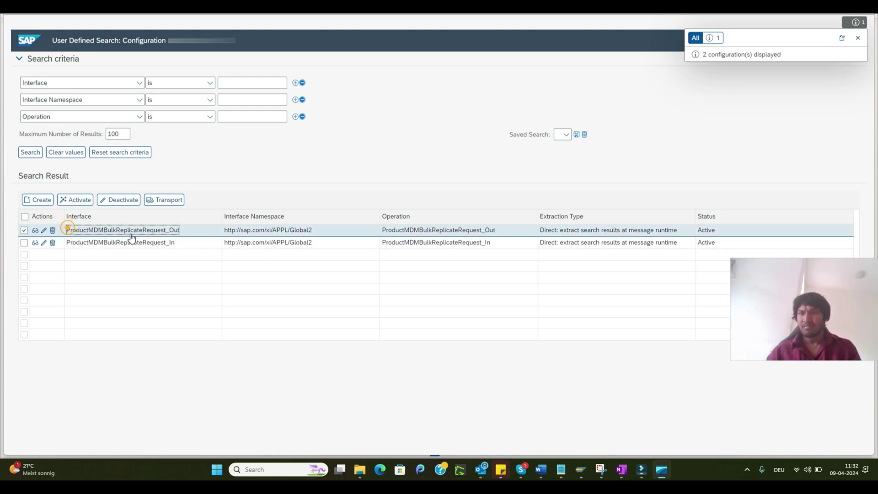
pyautogui.moveTo(67, 230); pyautogui.dragTo(181, 231)
pyautogui.hotkey('ctrl', 'c')
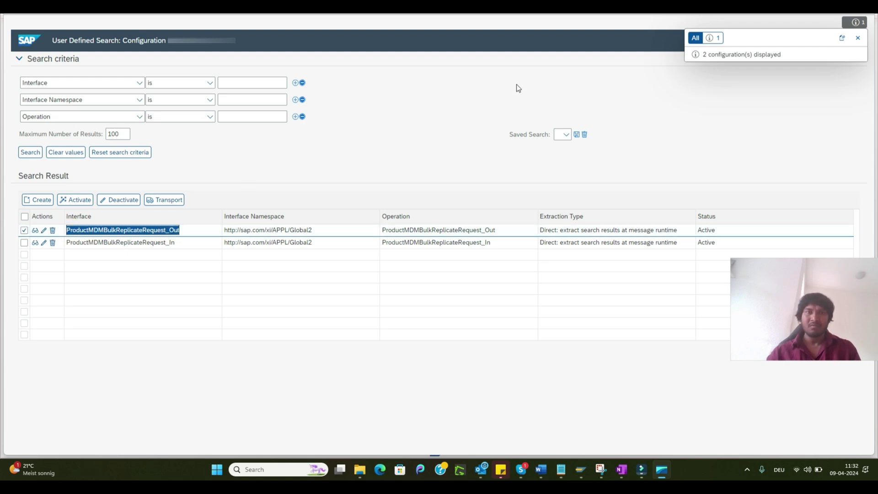
# Index ProductMDMBulkReplicateRequest_Out messages from 08.04.2024 (168 indexed), then open SRT_MONI.
pyautogui.hotkey('alt', 'Tab')
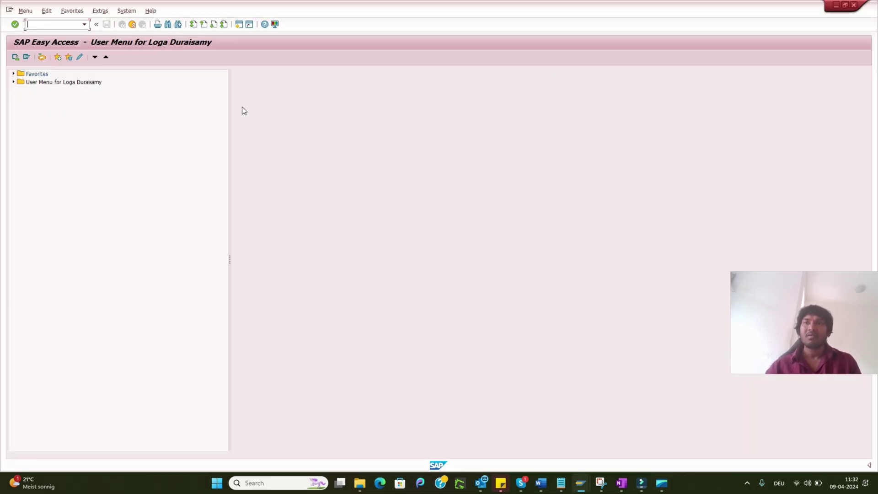
pyautogui.click(650, 437)
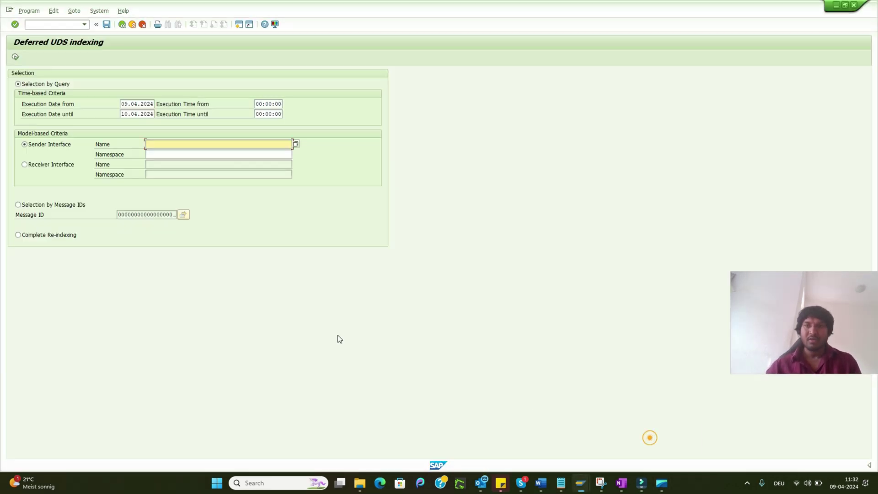
pyautogui.hotkey('ctrl', 'v')
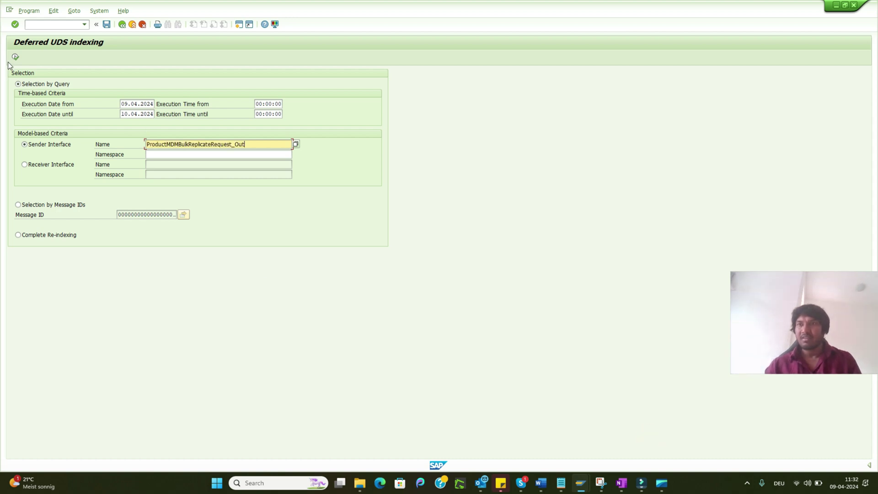
pyautogui.click(128, 104)
pyautogui.write('8')
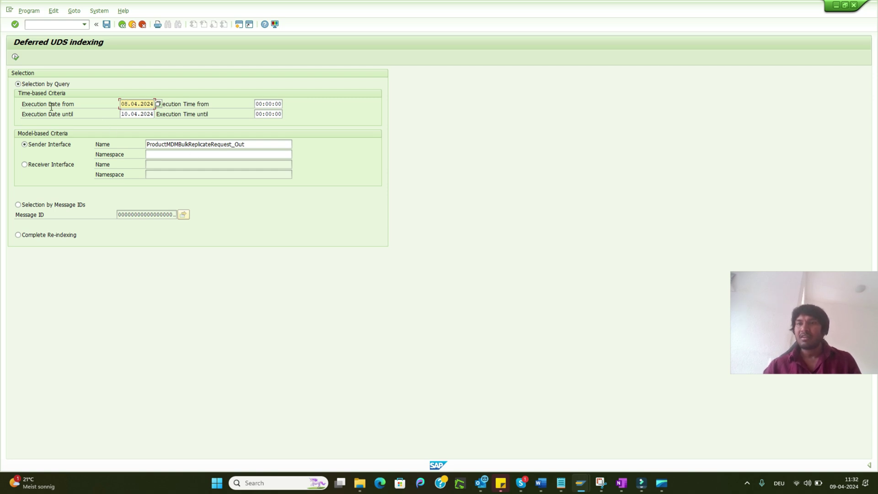
pyautogui.click(16, 58)
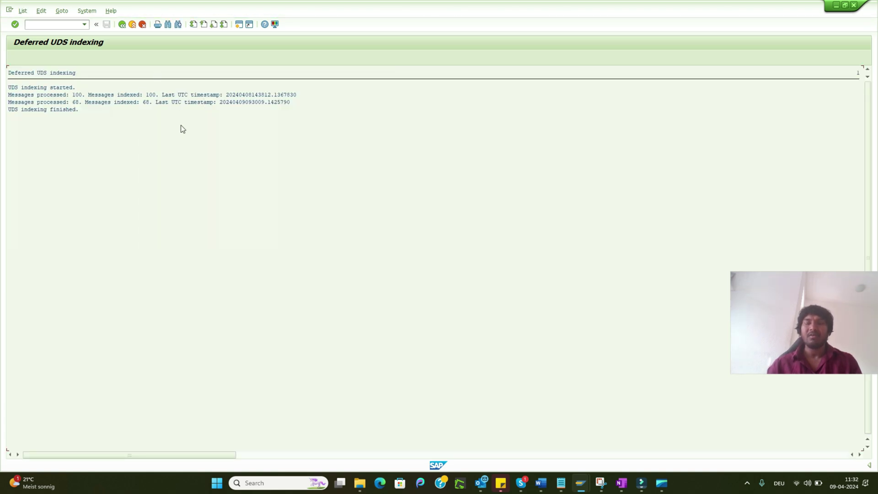
pyautogui.click(44, 25)
pyautogui.write('/nsrt_moni')
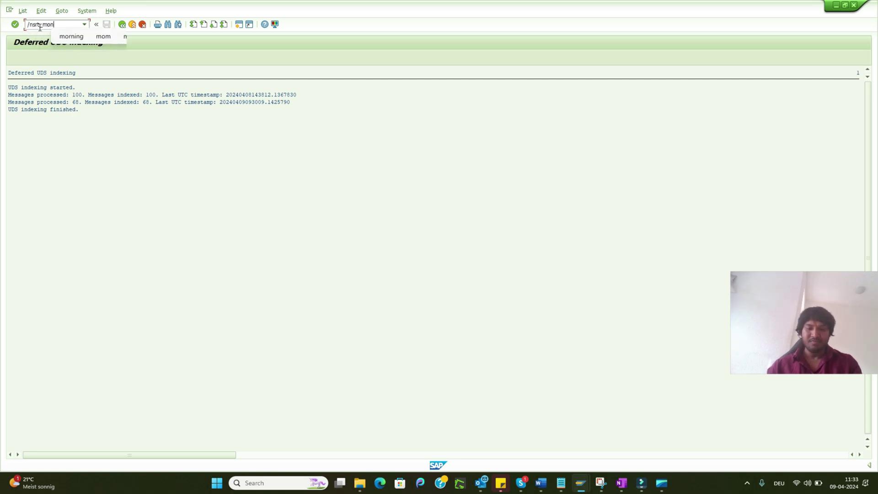
pyautogui.press('Return')
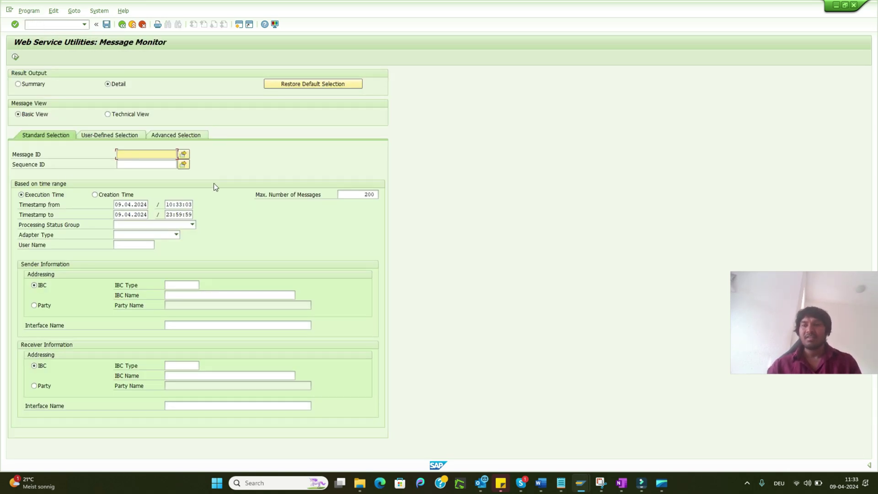
# Search messages from 08.04.2024 with the user-defined criterion PlantID = 0010.
pyautogui.click(126, 205)
pyautogui.write('08')
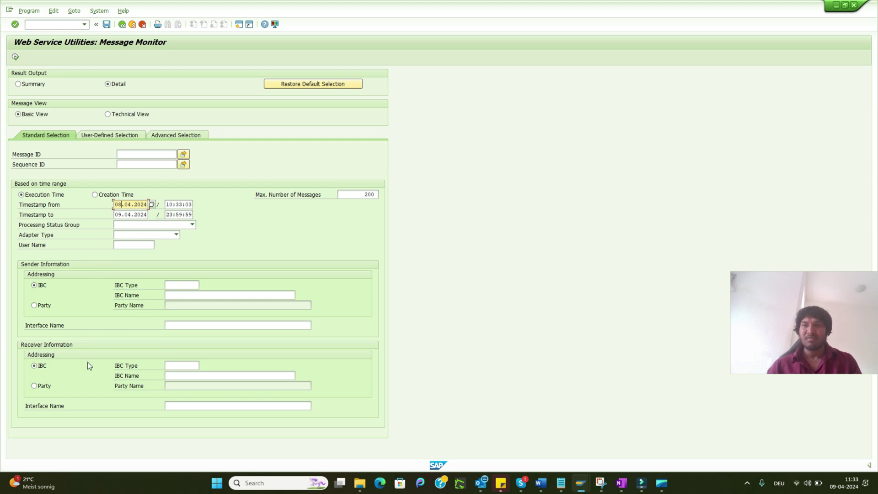
pyautogui.click(115, 133)
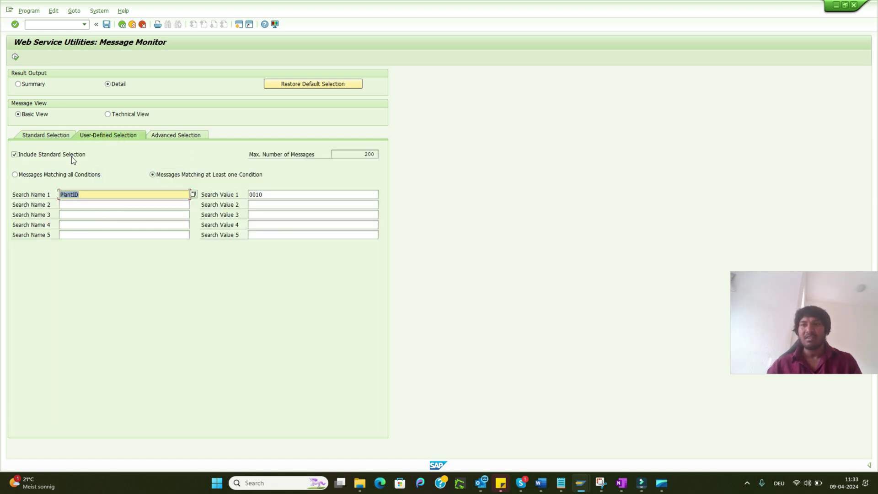
pyautogui.click(87, 194)
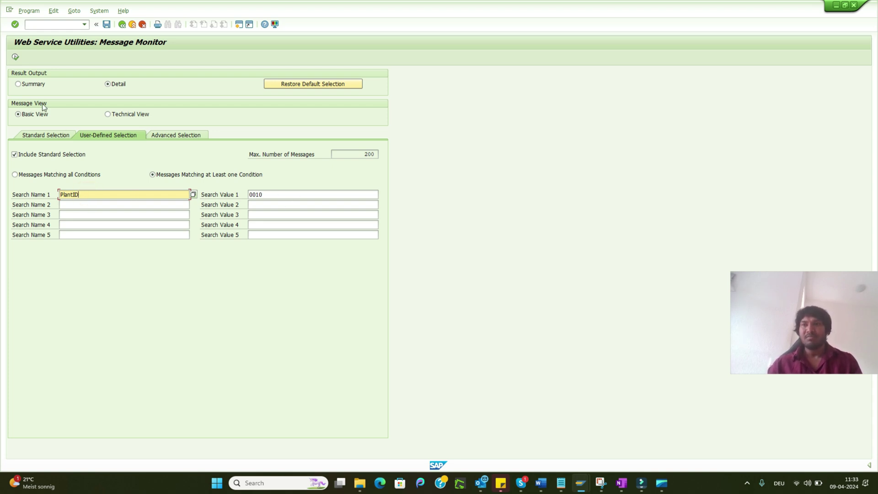
pyautogui.click(15, 58)
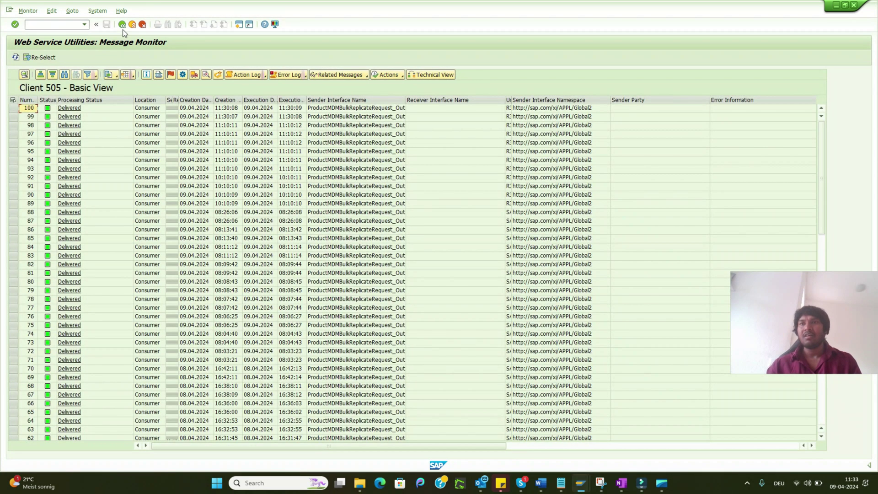
# Back on the search criteria, change the match option and clear the old value 0010.
pyautogui.click(123, 25)
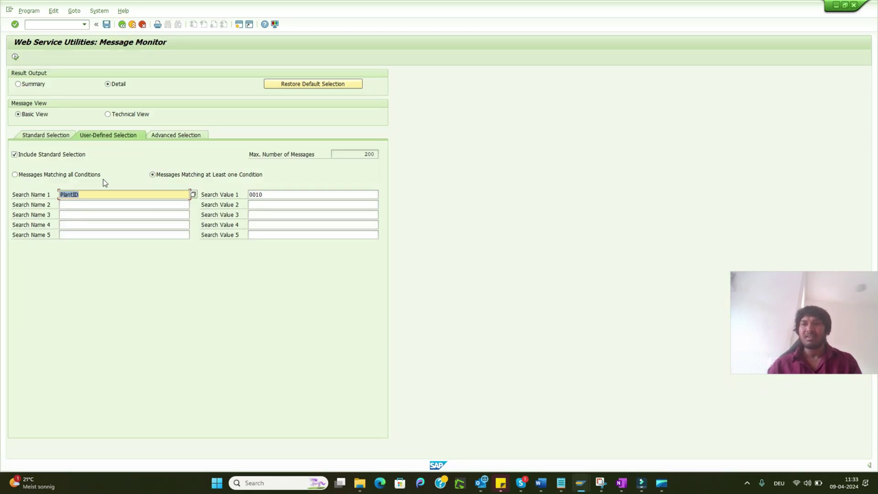
pyautogui.click(27, 176)
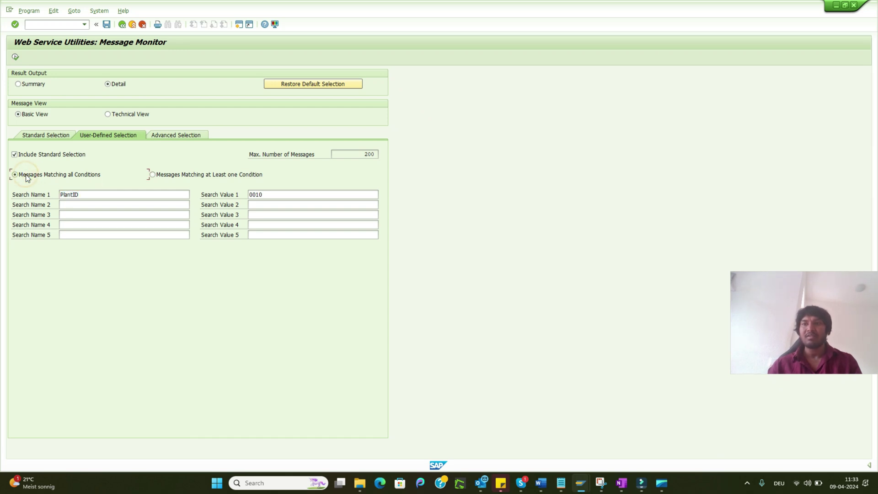
pyautogui.click(176, 176)
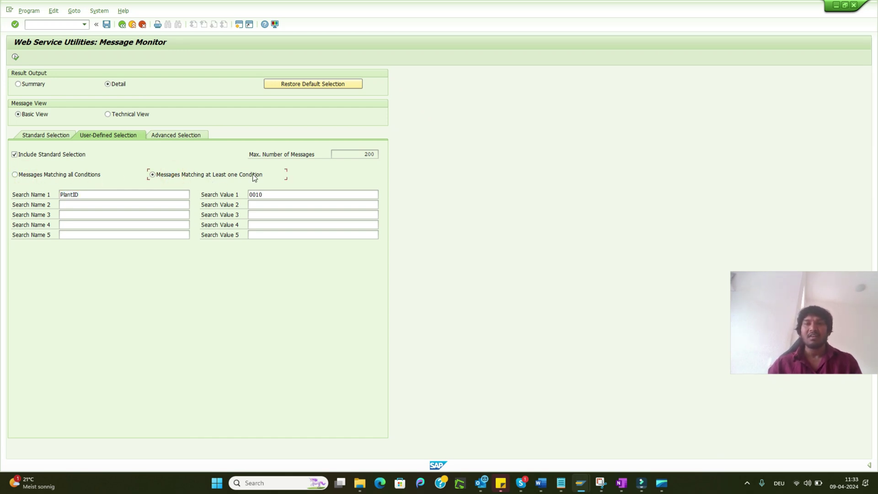
pyautogui.click(184, 194)
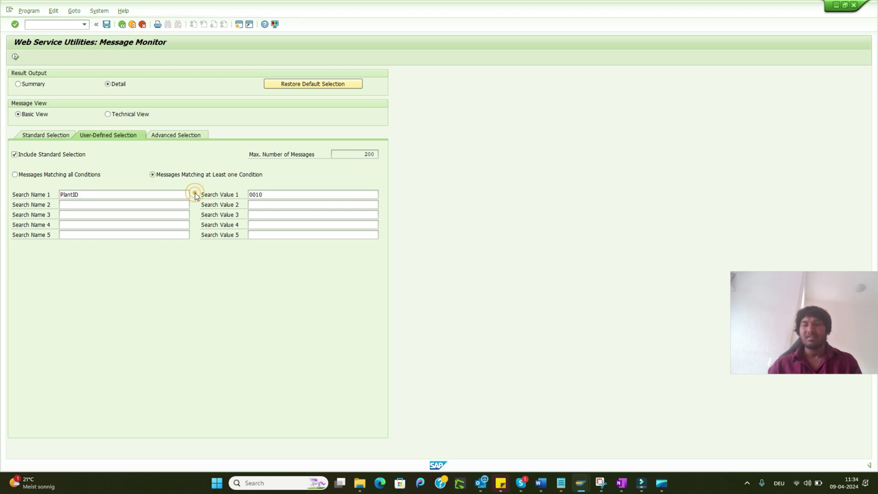
pyautogui.click(122, 204)
pyautogui.press('F4')
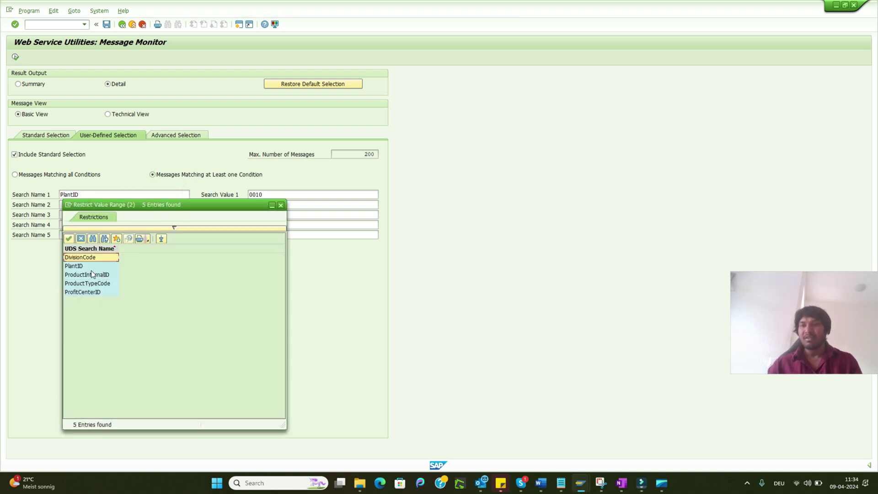
pyautogui.doubleClick(87, 274)
pyautogui.click(277, 195)
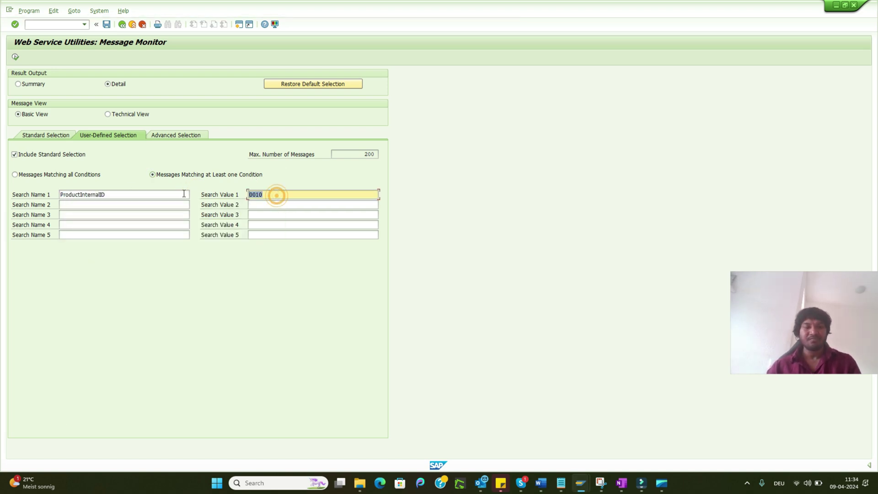
pyautogui.press('Delete')
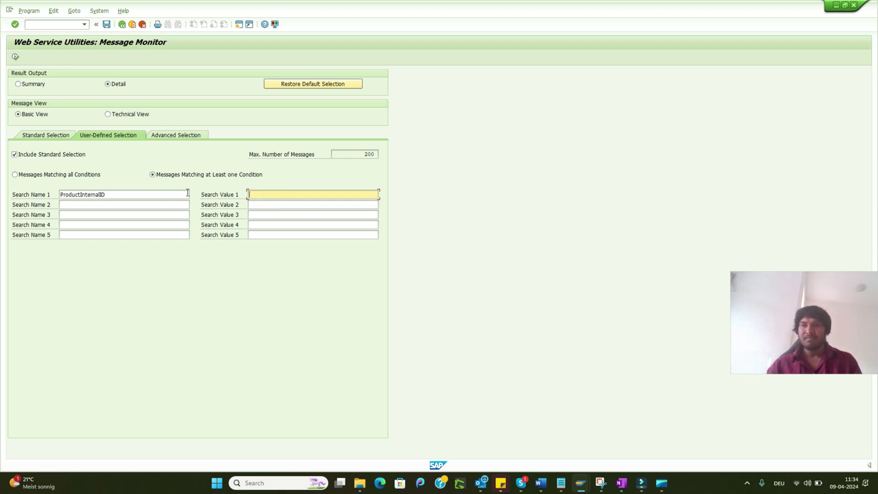
# Search by DivisionCode = 10, listing 20 matching messages.
pyautogui.click(178, 195)
pyautogui.click(192, 194)
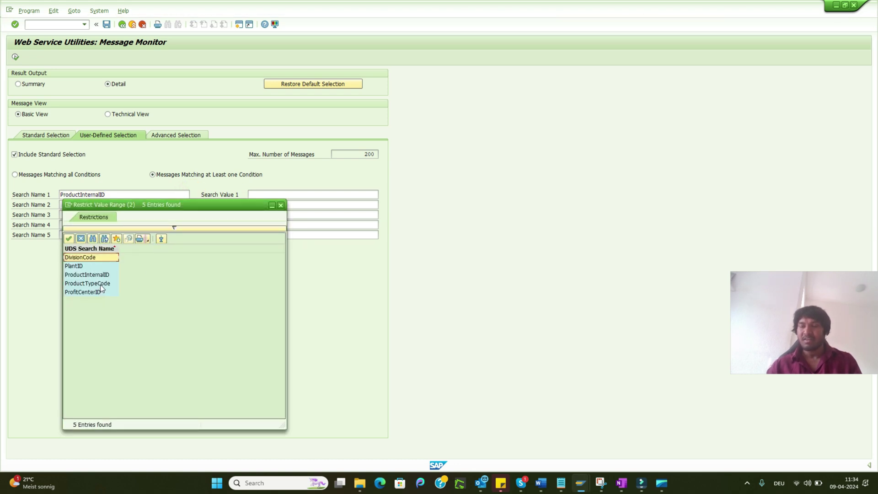
pyautogui.doubleClick(97, 257)
pyautogui.click(272, 195)
pyautogui.write('10')
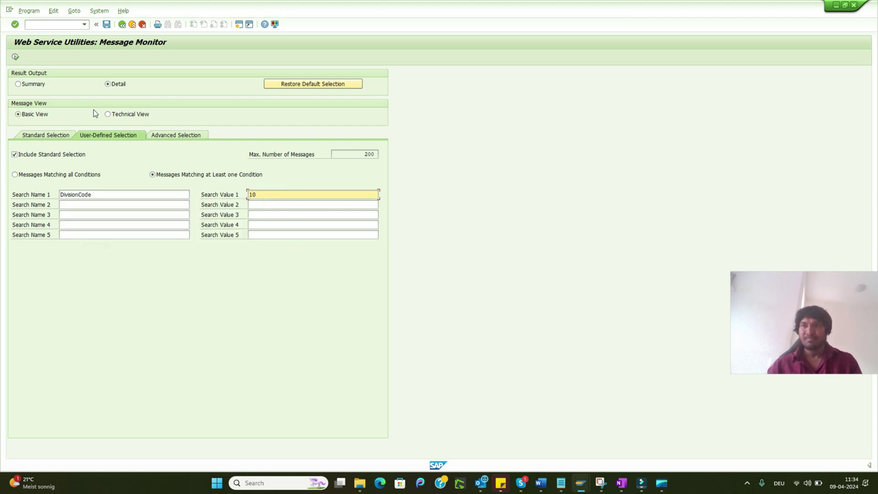
pyautogui.click(16, 57)
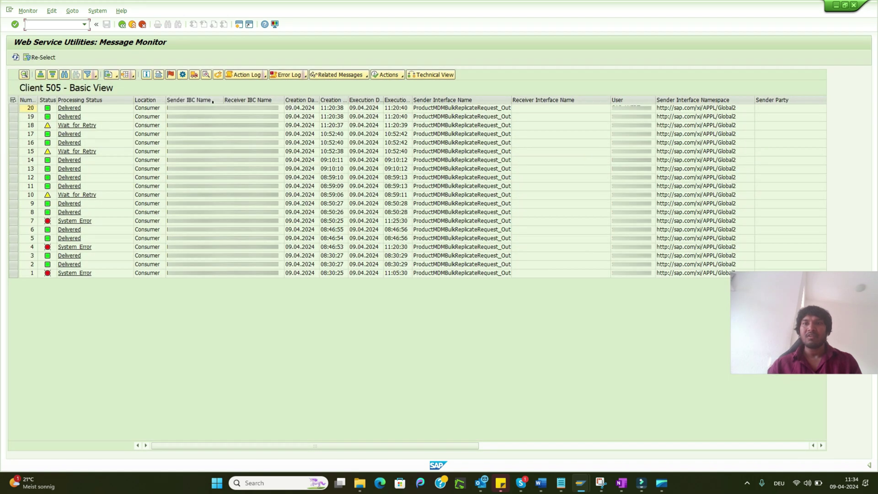
# Narrow the Sender IBC Name, Receiver IBC Name and User columns to show errors, then go back.
pyautogui.moveTo(223, 99); pyautogui.dragTo(187, 100)
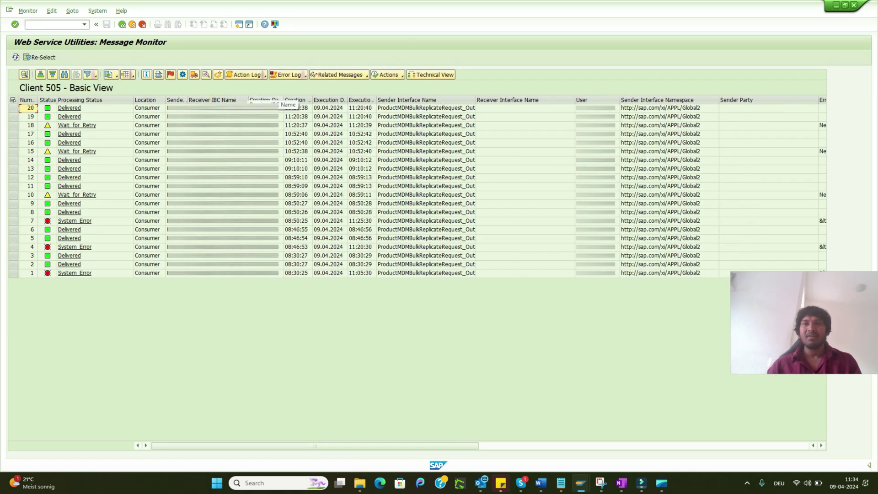
pyautogui.moveTo(249, 99); pyautogui.dragTo(204, 100)
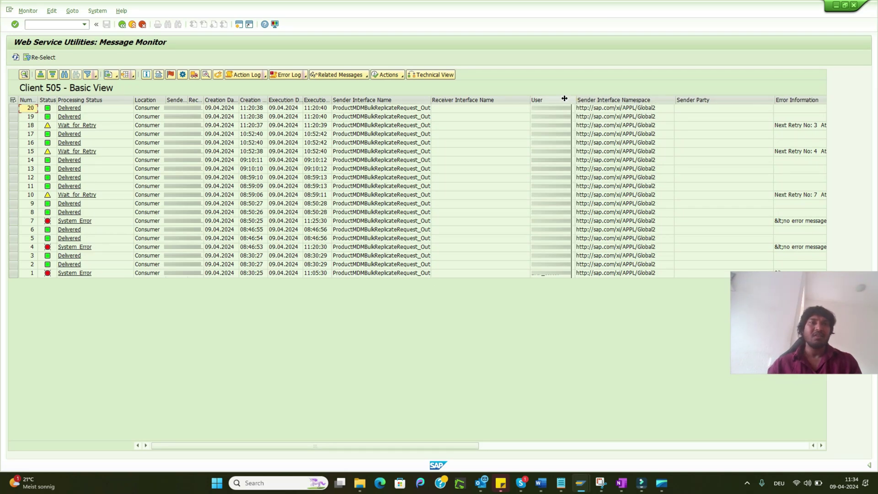
pyautogui.moveTo(574, 99); pyautogui.dragTo(550, 100)
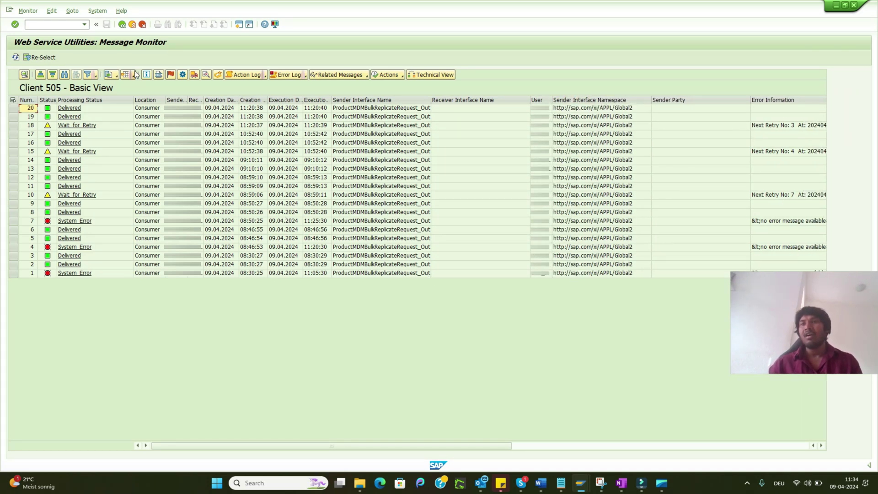
pyautogui.click(123, 24)
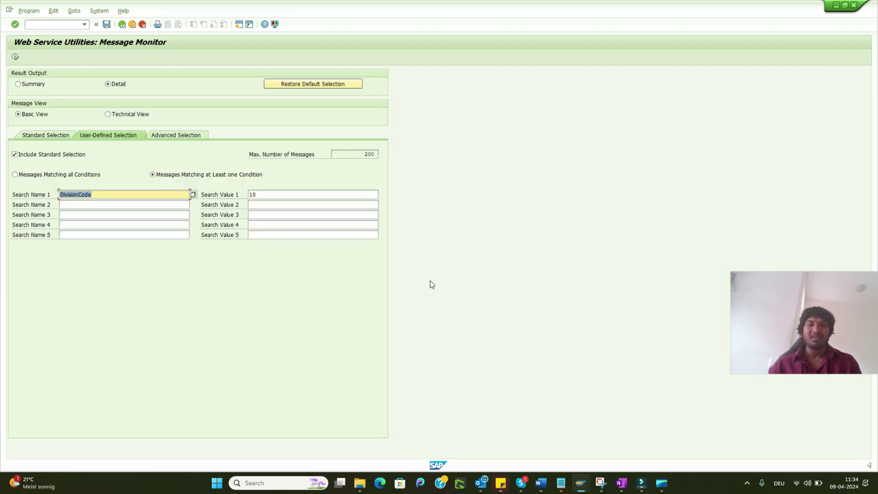
# Switch to OneNote and select the entire User Defined Search note.
pyautogui.click(621, 483)
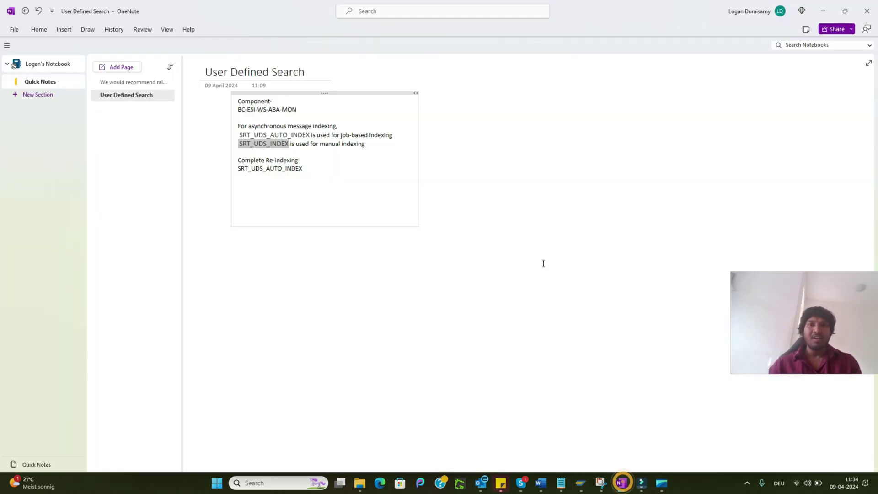
pyautogui.moveTo(303, 170); pyautogui.dragTo(237, 102)
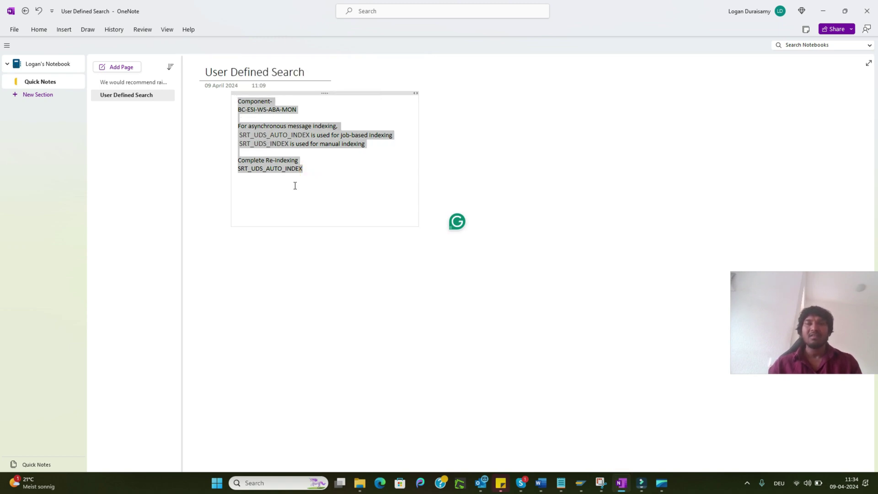